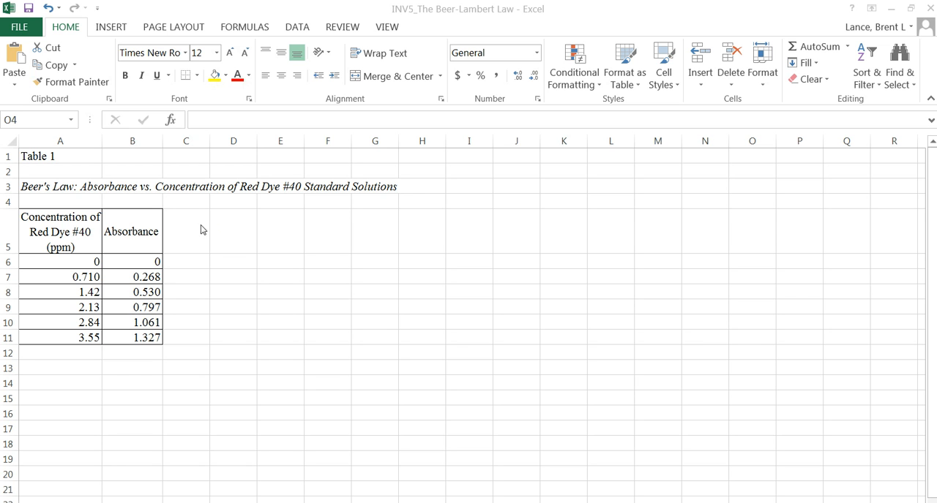
left_click(77, 339)
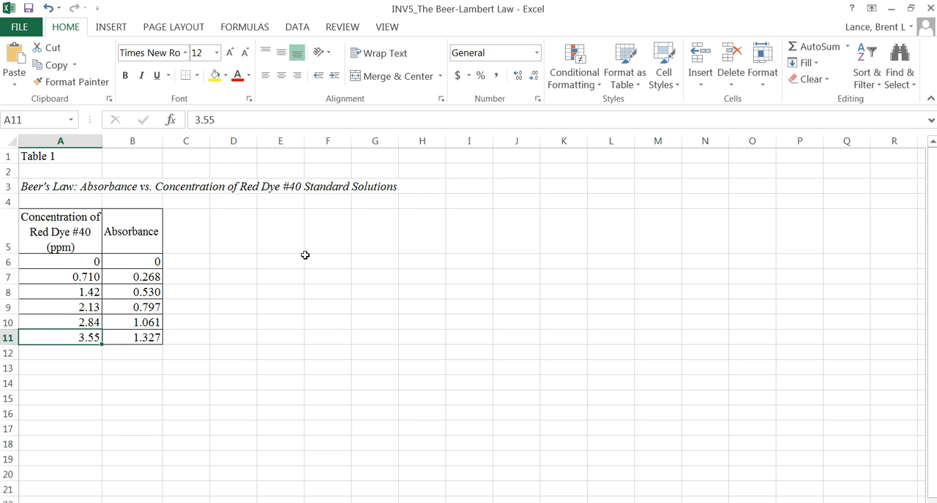
left_click(61, 236)
left_click(131, 236)
left_click(49, 235)
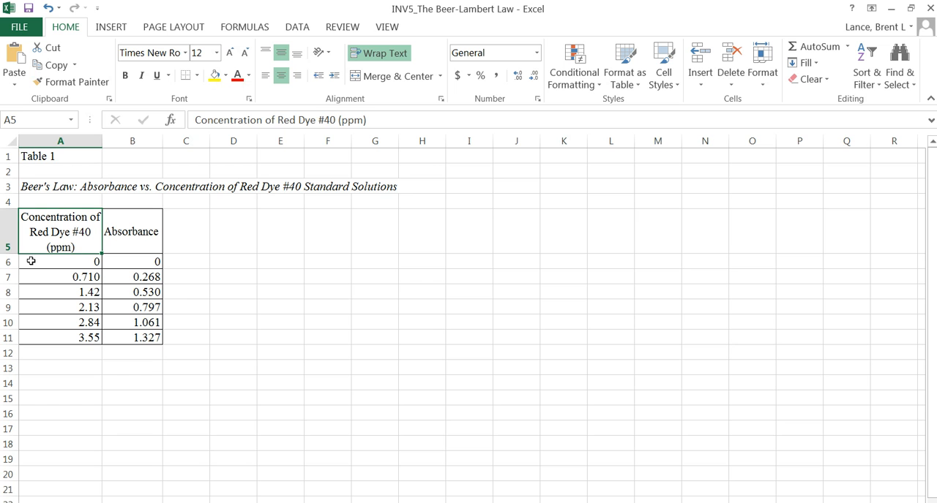
- Slightly increase the height of the table's header row 5
left_click(146, 244)
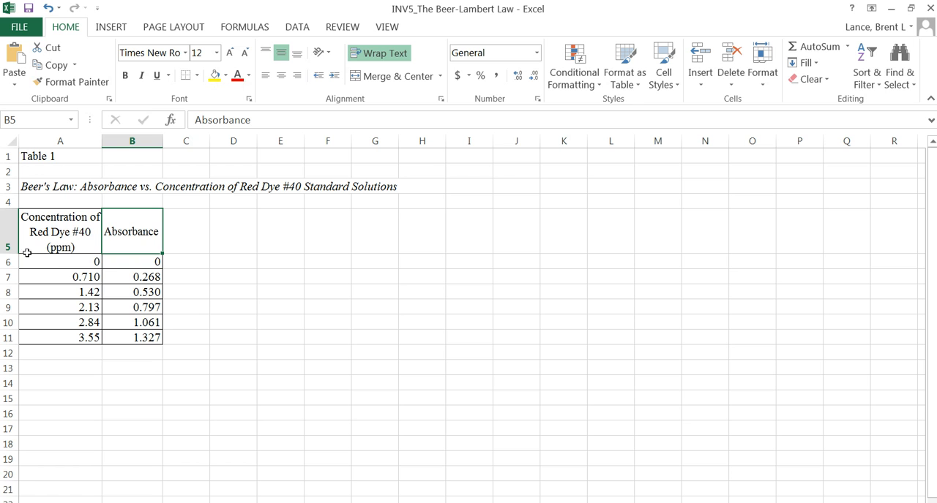
left_click_drag(8, 254, 9, 255)
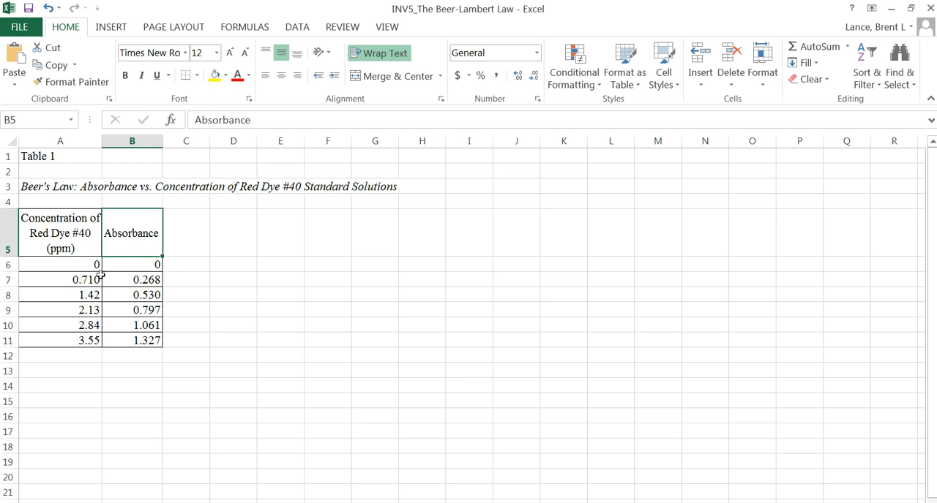
- Insert a markers-only scatter chart from the concentration and absorbance values in A6:B11
left_click(49, 264)
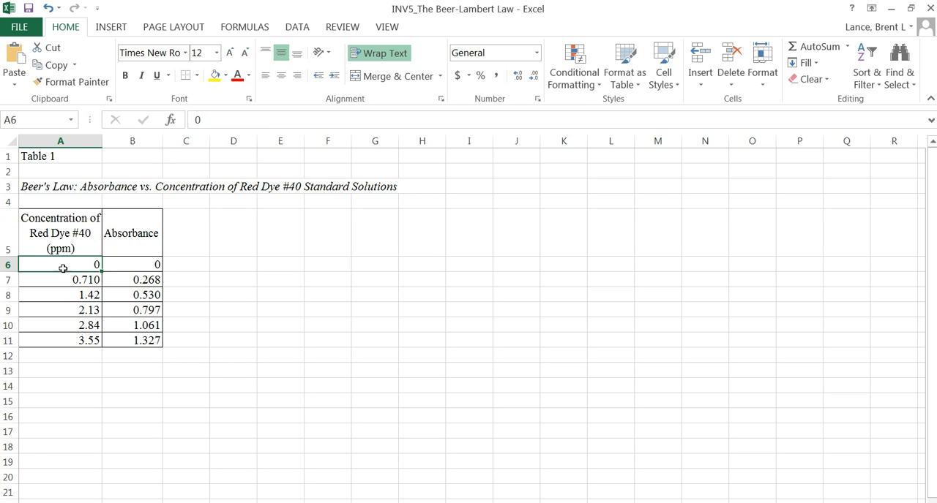
left_click(128, 264)
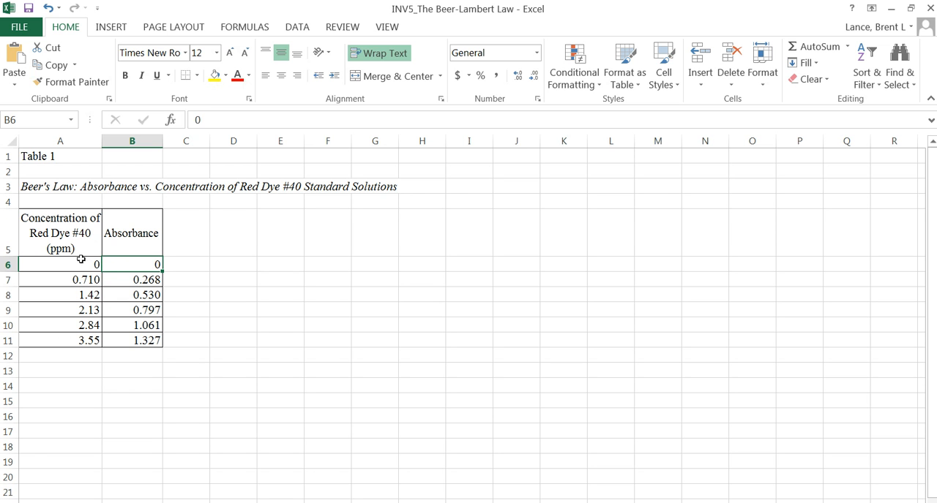
left_click(47, 264)
left_click_drag(48, 265, 104, 334)
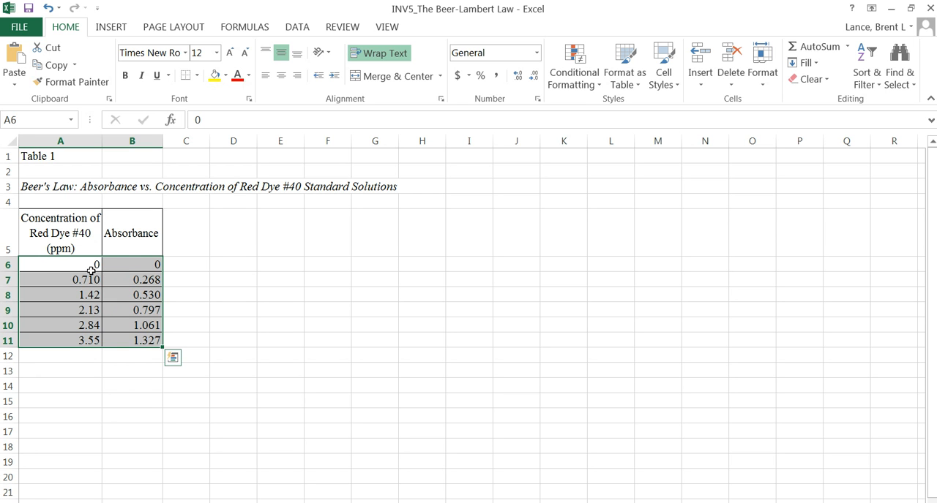
left_click(110, 27)
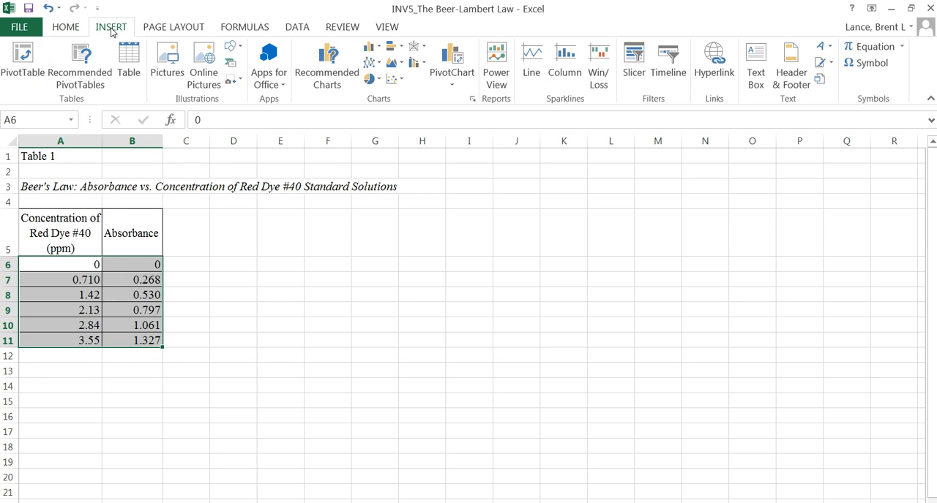
left_click(396, 85)
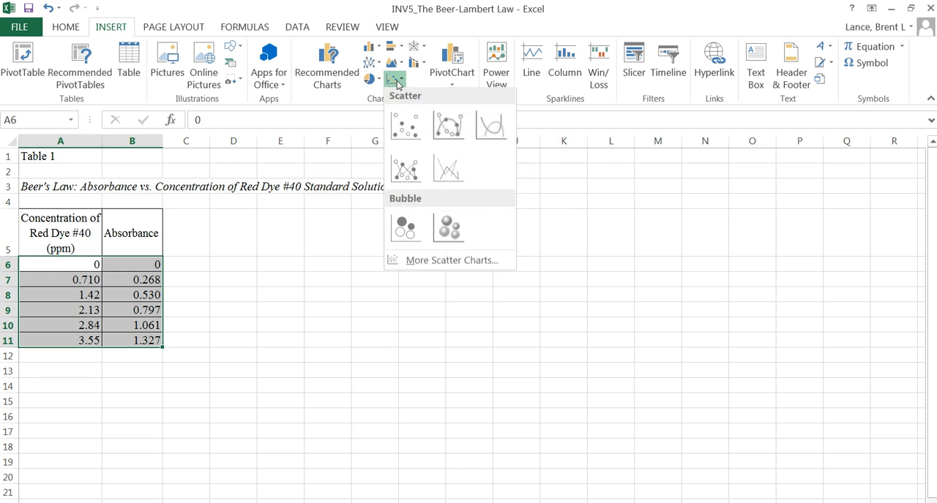
left_click(405, 128)
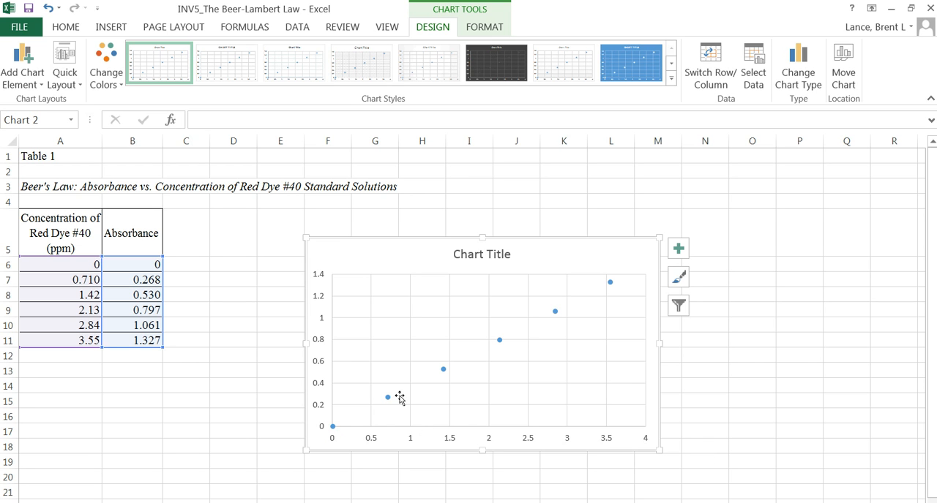
mouse_move(611, 286)
left_click(45, 187)
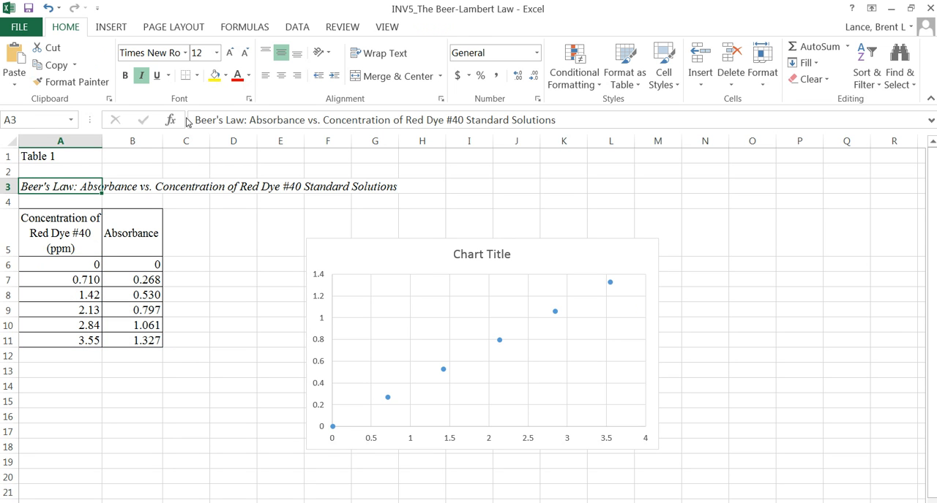
left_click_drag(195, 120, 559, 122)
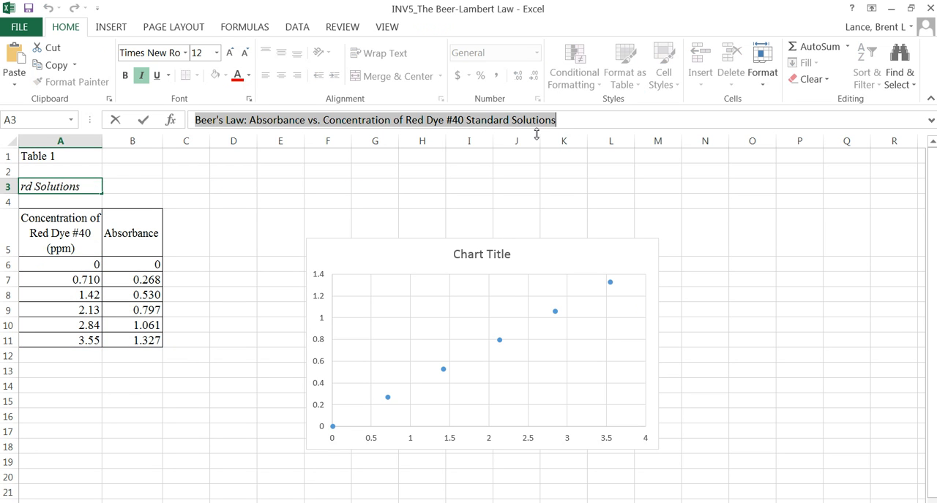
left_click(461, 256)
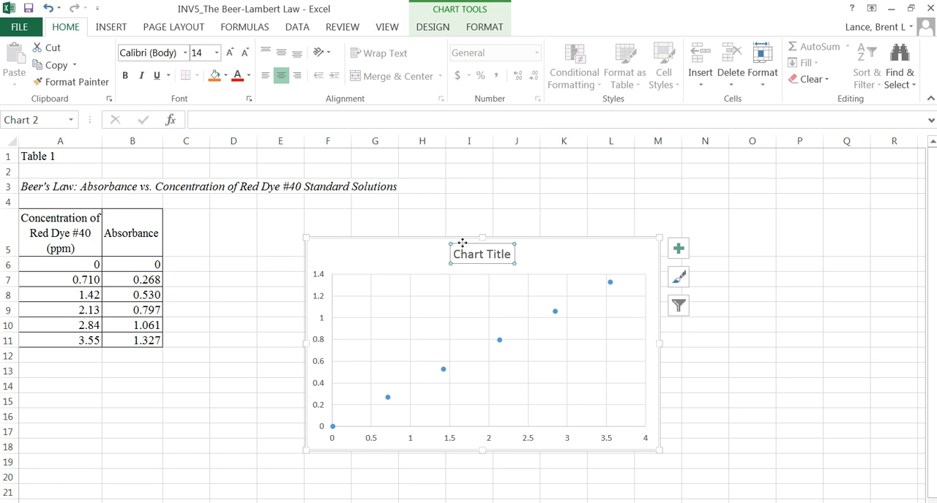
- Copy the table title from cell A3 and paste it over the placeholder chart title
left_click(26, 187)
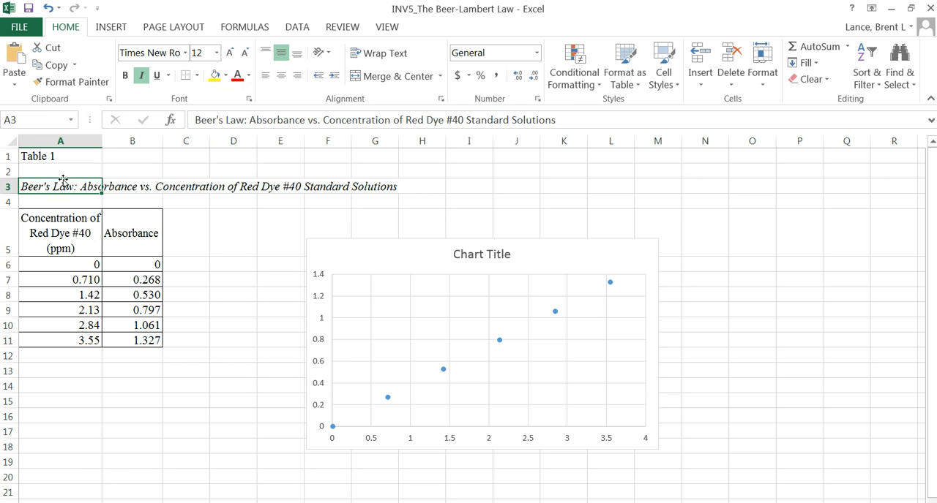
right_click(52, 186)
left_click(82, 213)
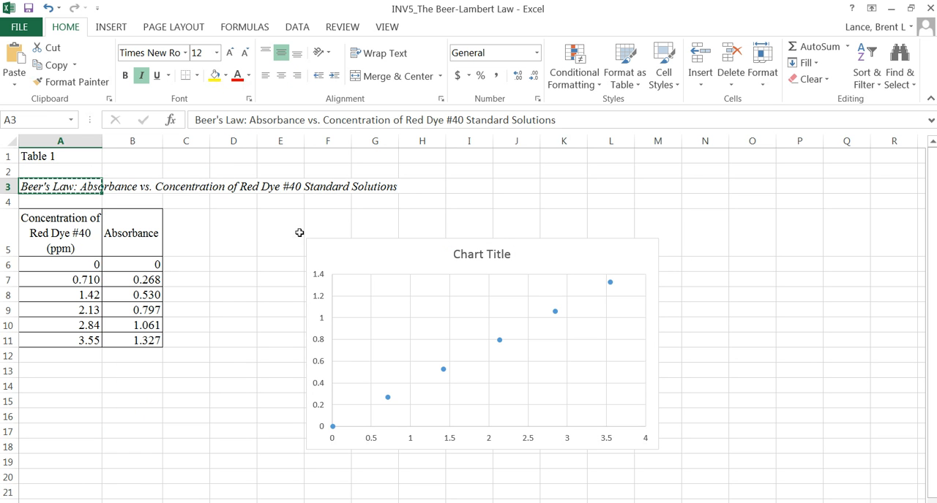
left_click(444, 253)
left_click_drag(452, 254, 512, 255)
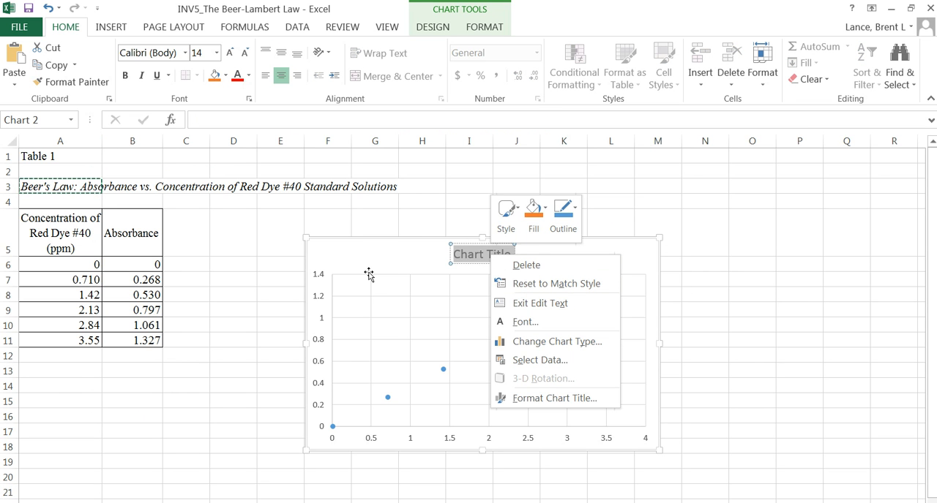
key("Escape")
left_click(499, 256)
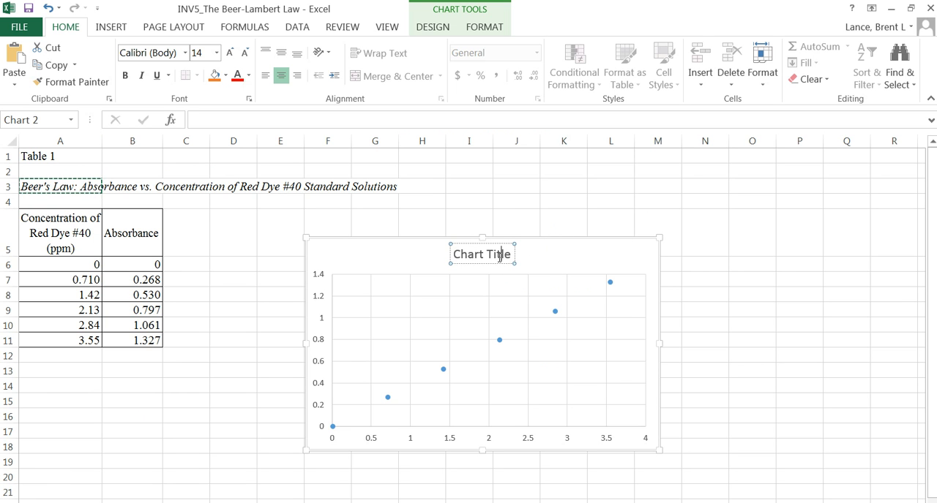
left_click_drag(509, 254, 469, 260)
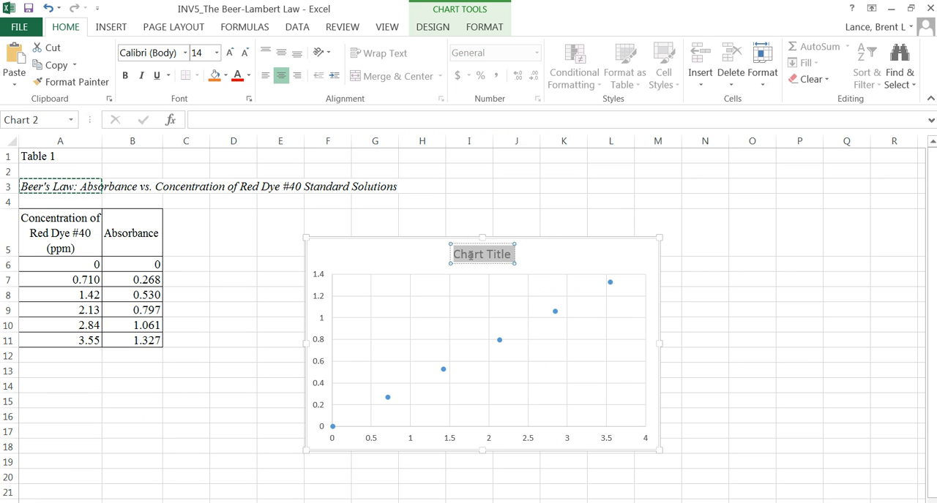
key("ctrl+v")
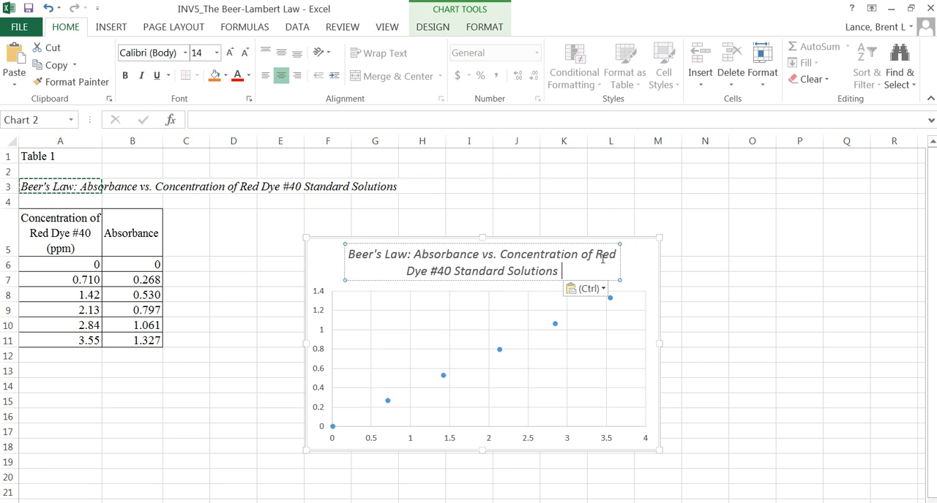
left_click(644, 252)
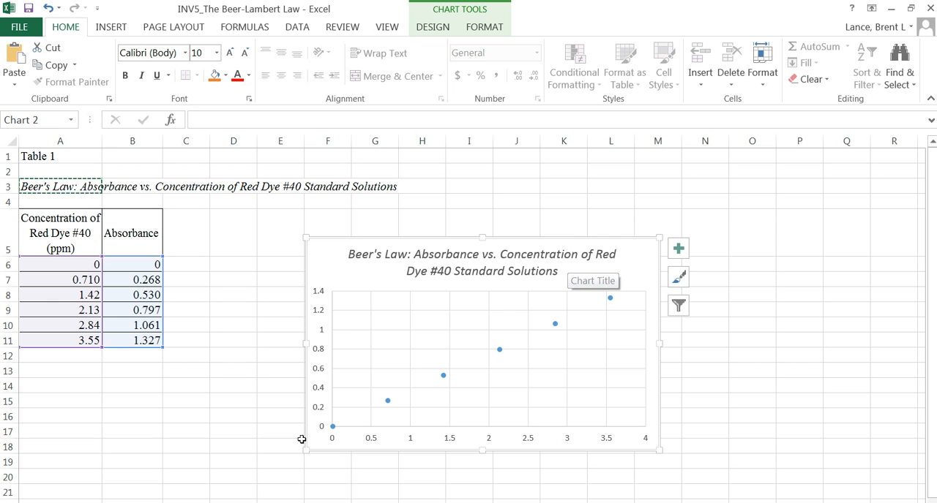
- Move the chart next to the data table and enlarge it to span about columns C to J, rows 5 to 18
left_click_drag(312, 251, 224, 218)
left_click_drag(212, 417, 165, 450)
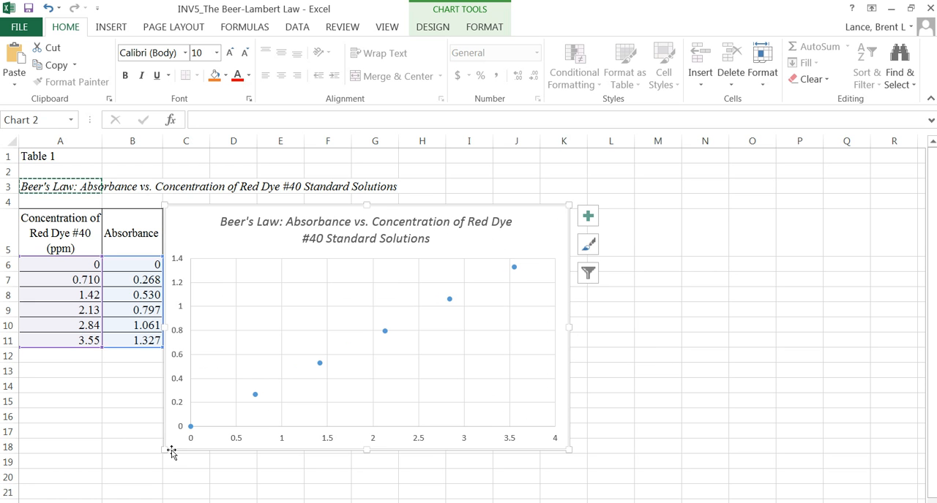
left_click(631, 340)
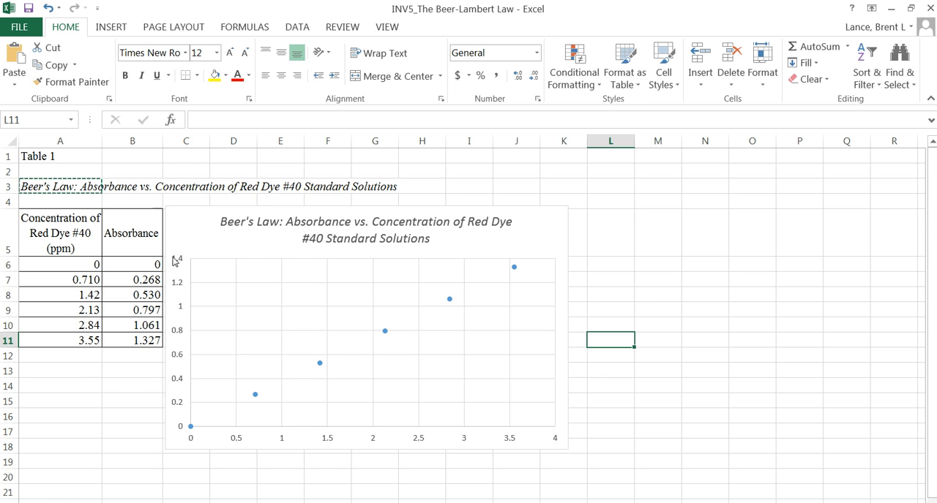
left_click(41, 263)
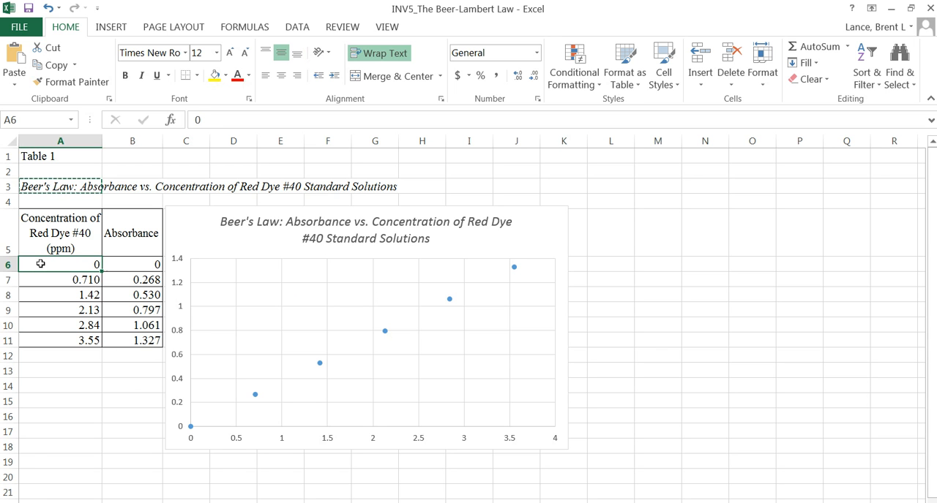
left_click(32, 339)
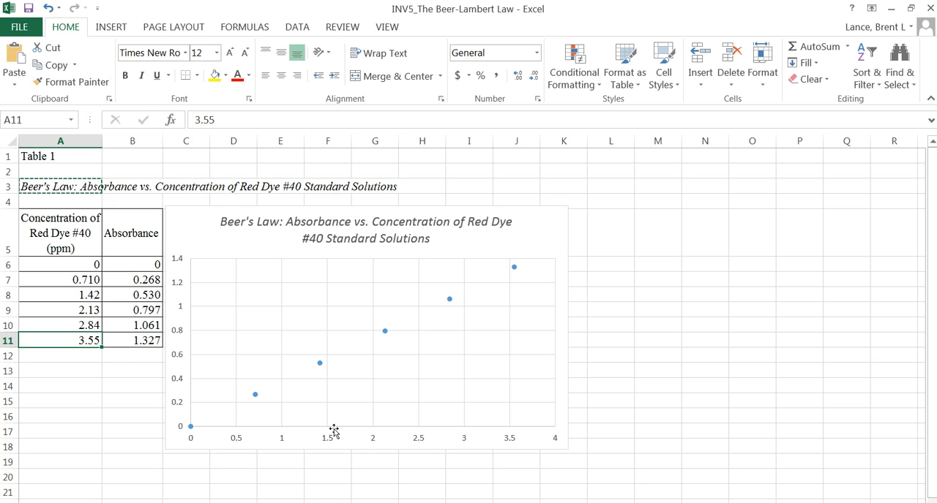
- Add a primary horizontal axis title to the scatter chart
left_click(189, 224)
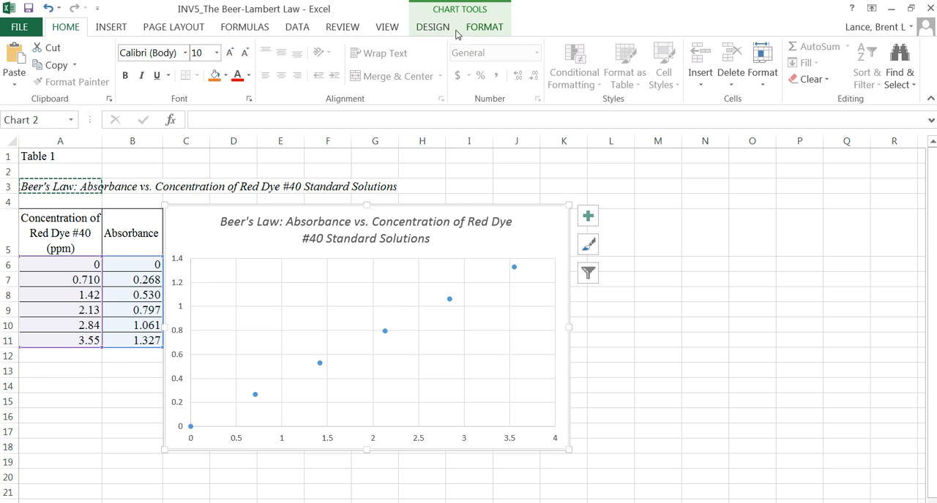
left_click(433, 28)
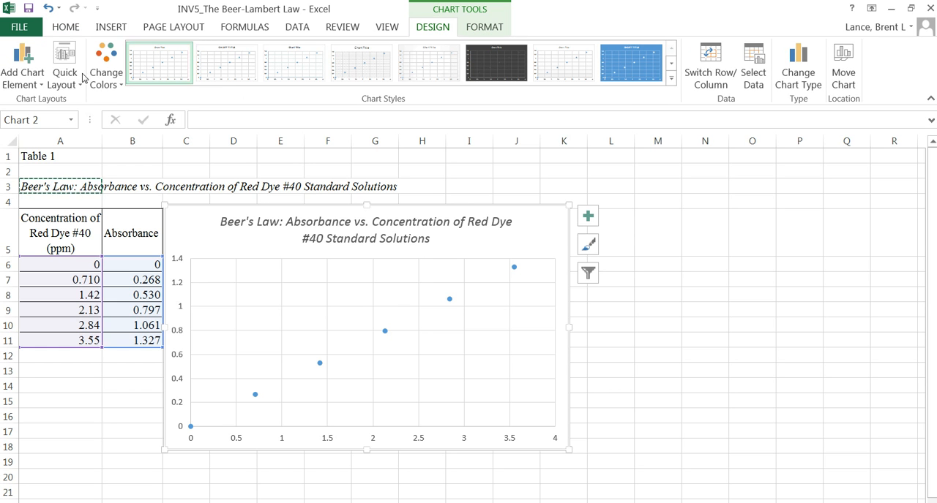
left_click(41, 86)
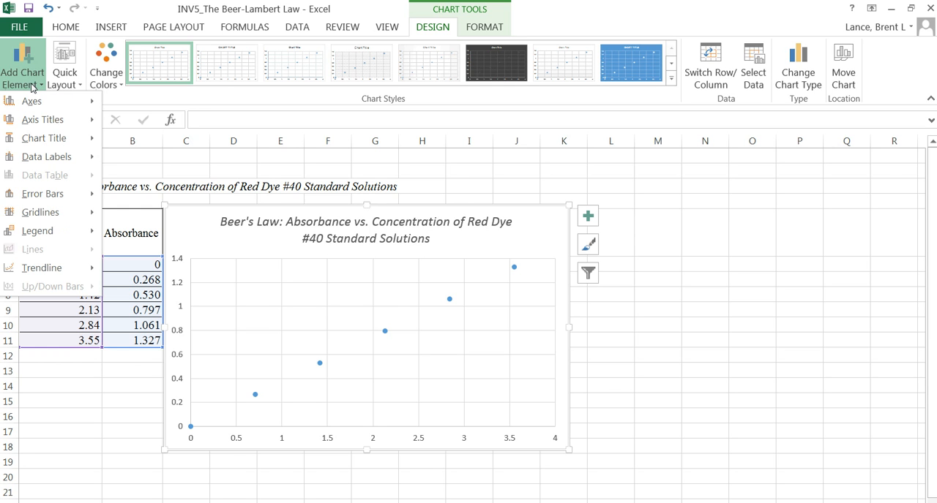
mouse_move(34, 102)
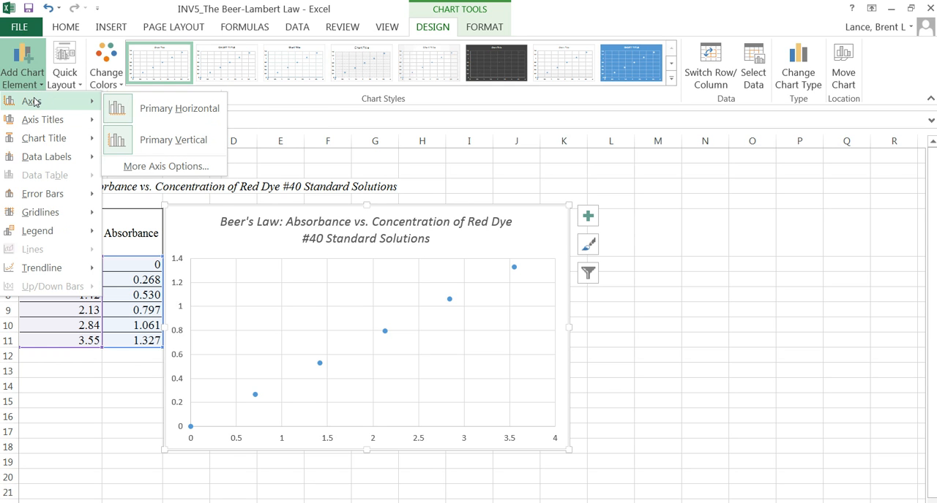
mouse_move(35, 126)
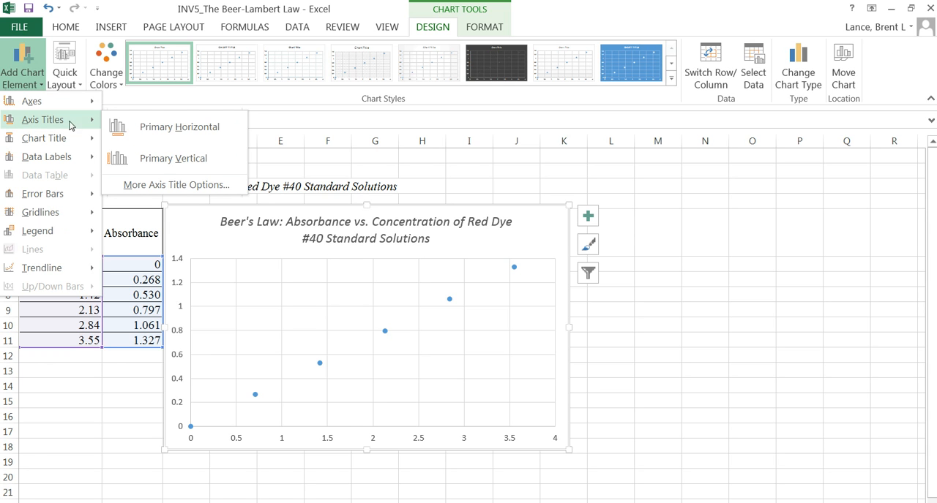
left_click(163, 130)
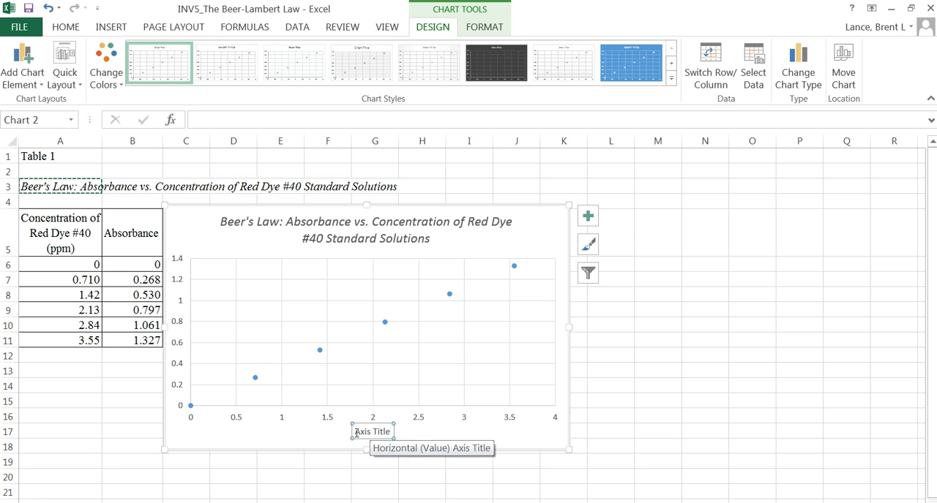
- Set the horizontal axis title to "Concentration (ppm)" and shift it slightly lower beneath the axis
left_click_drag(356, 433, 392, 436)
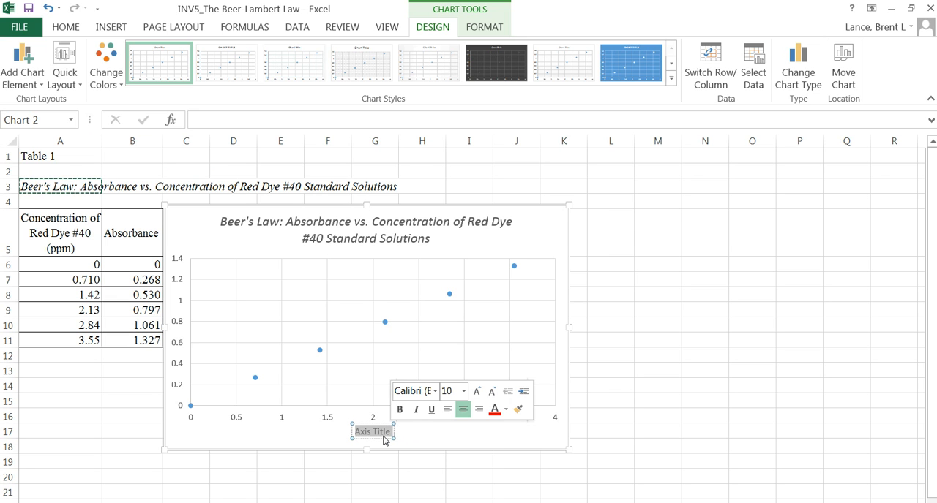
type("Co")
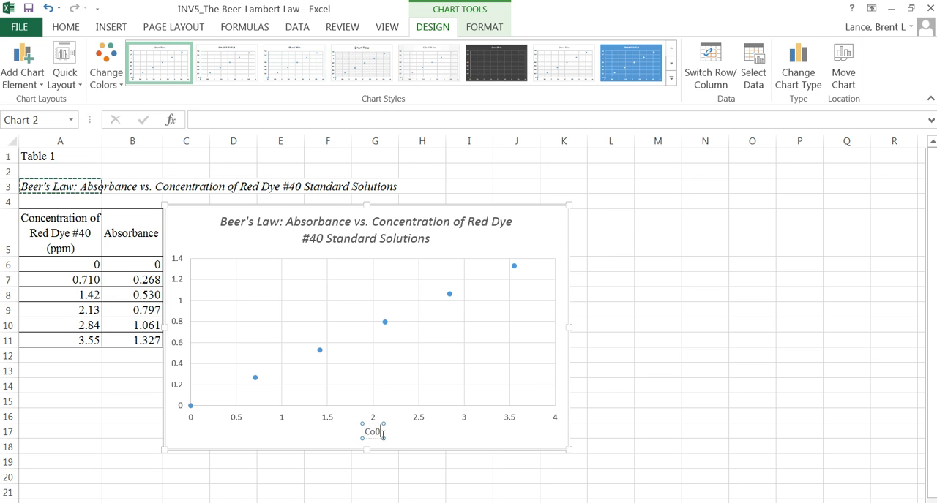
type("ncentration (ppm)")
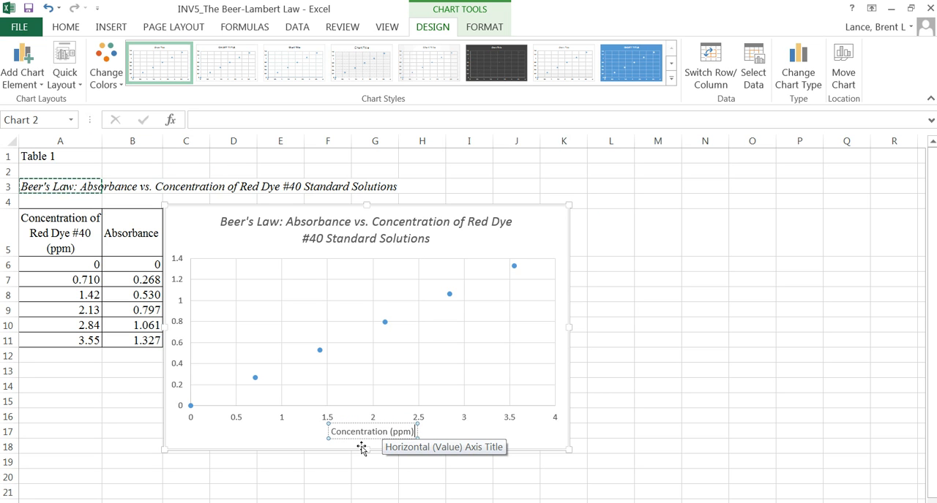
left_click(392, 424)
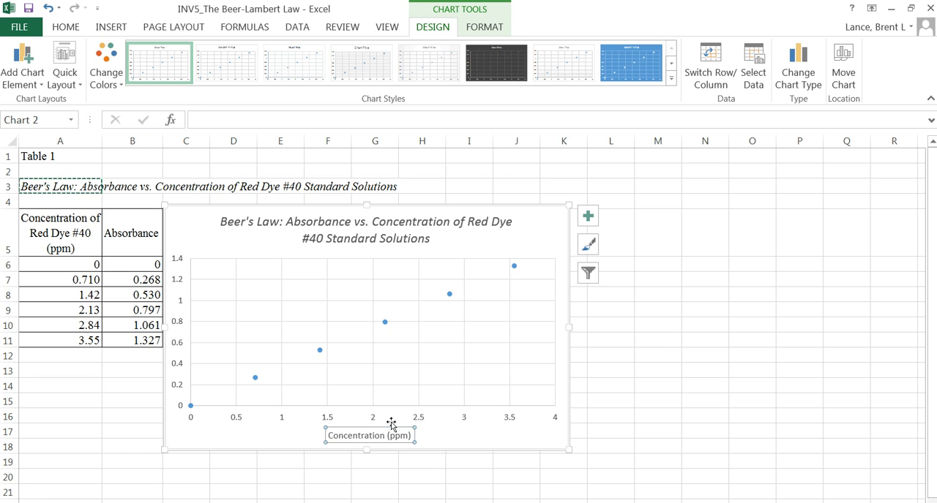
left_click(467, 433)
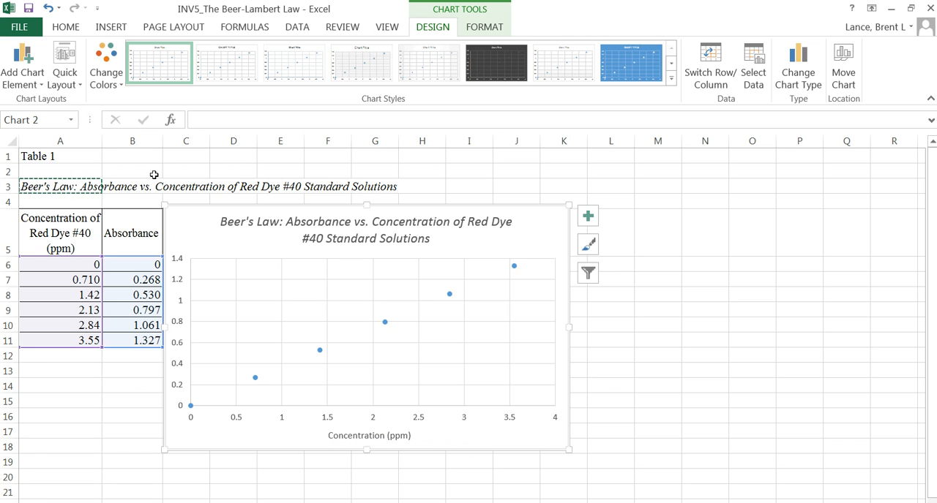
- Add a primary vertical axis title to the scatter chart
left_click(26, 77)
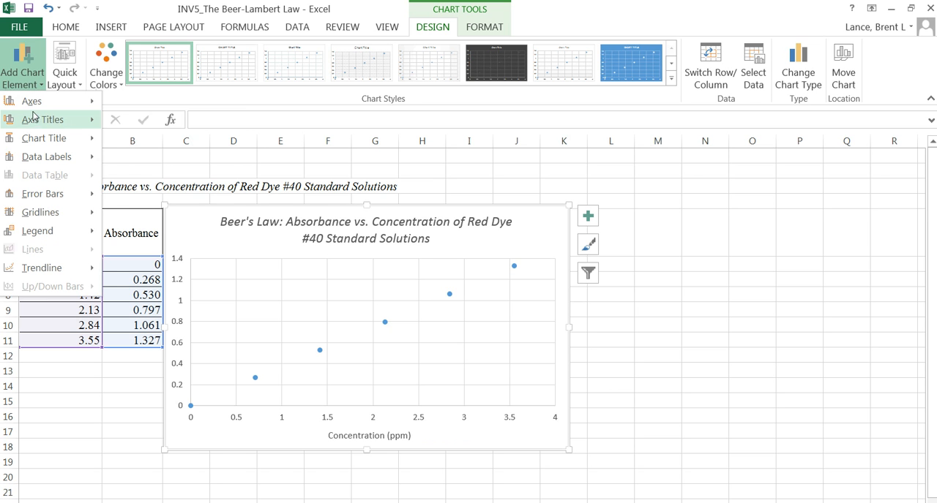
mouse_move(32, 122)
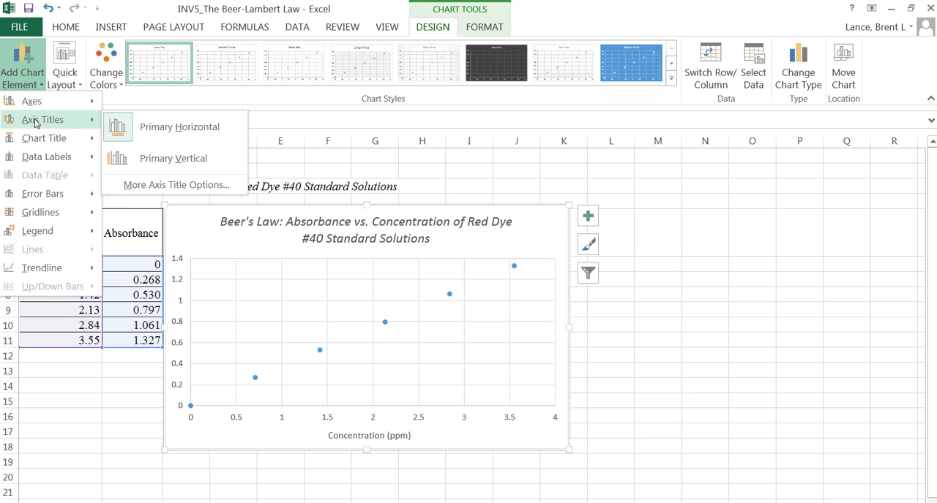
left_click(173, 163)
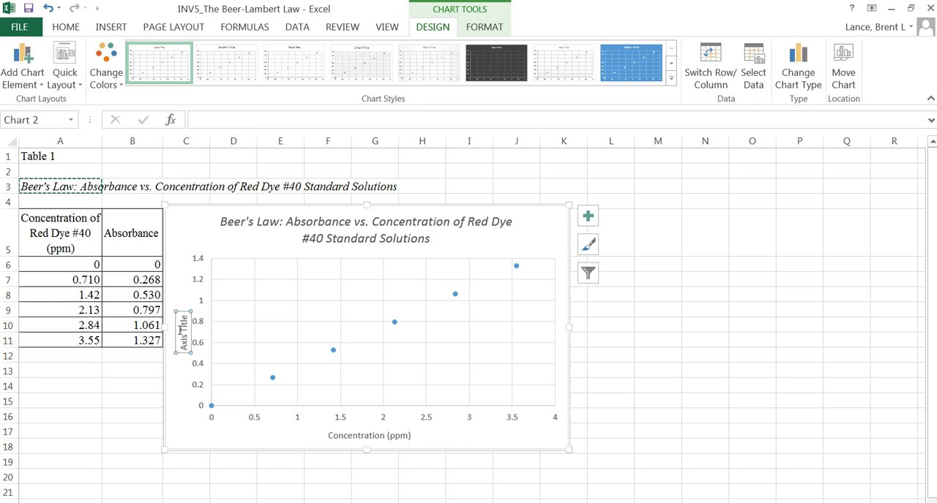
- Set the vertical axis title to "Absorbance" and shift it slightly away from the axis numbers
left_click_drag(183, 314, 177, 345)
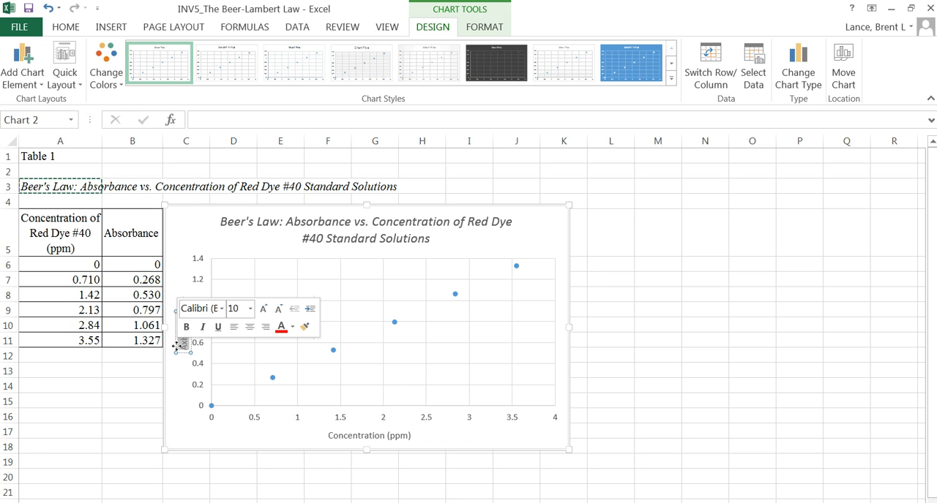
type("Ab")
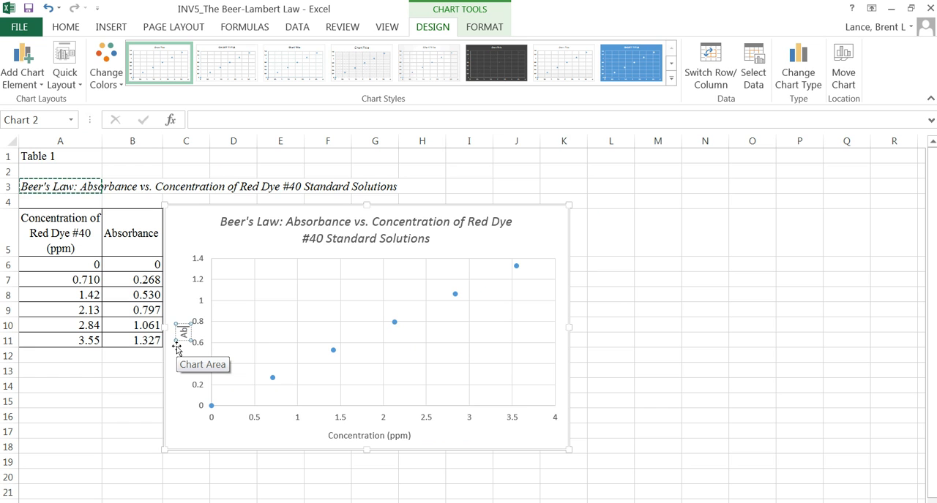
type("sorbance")
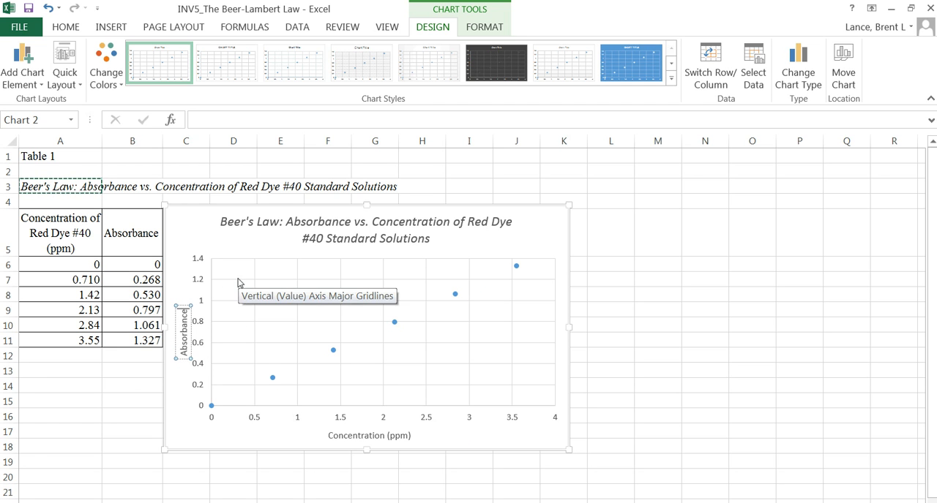
left_click_drag(181, 306, 176, 300)
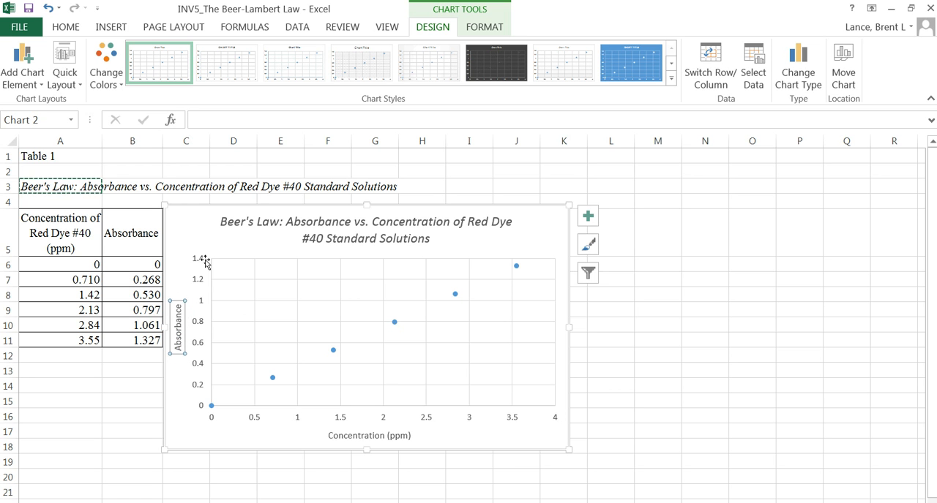
left_click(237, 291)
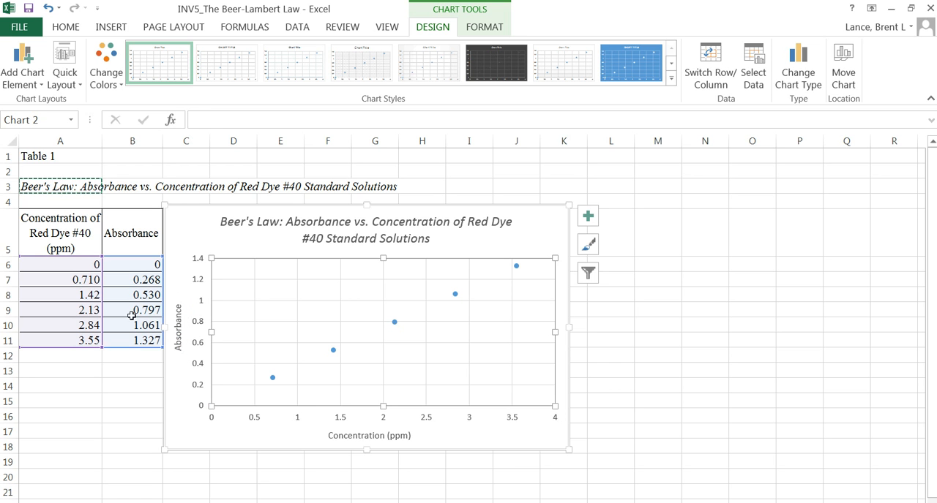
- Change the number format category of the chart's vertical axis labels to Number
left_click(137, 284)
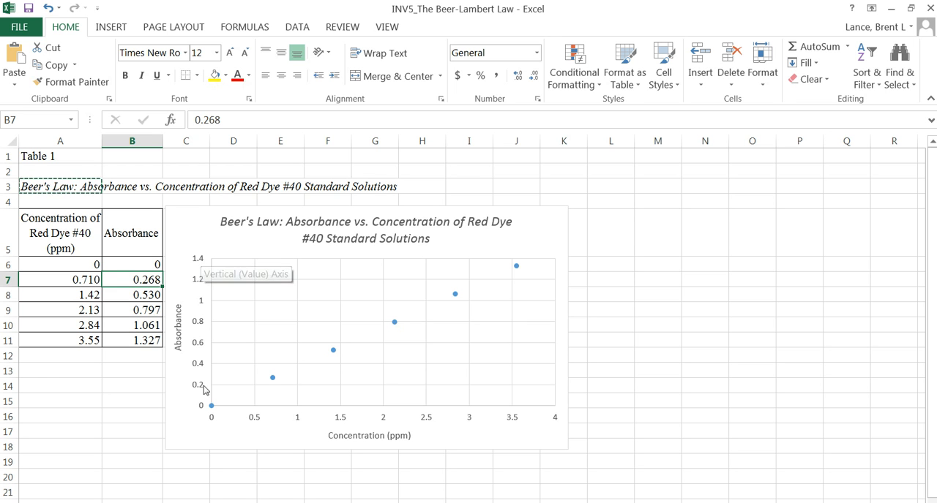
left_click(198, 263)
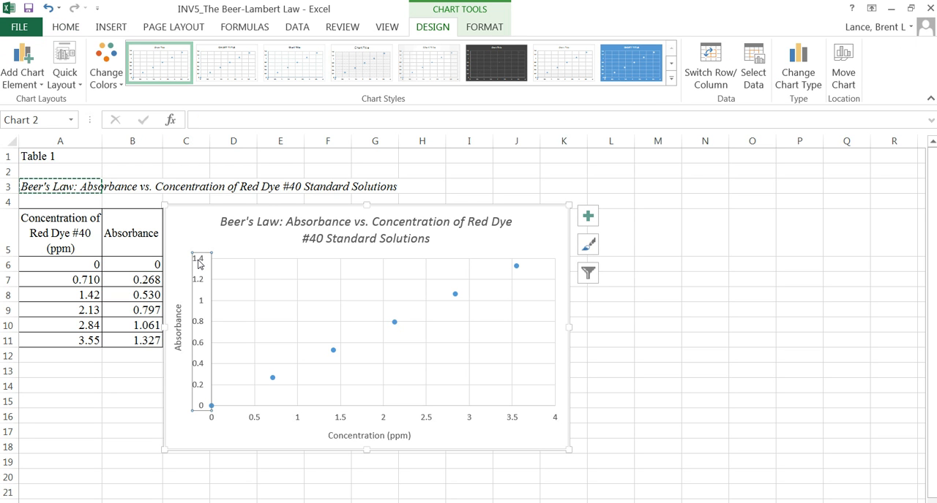
right_click(198, 263)
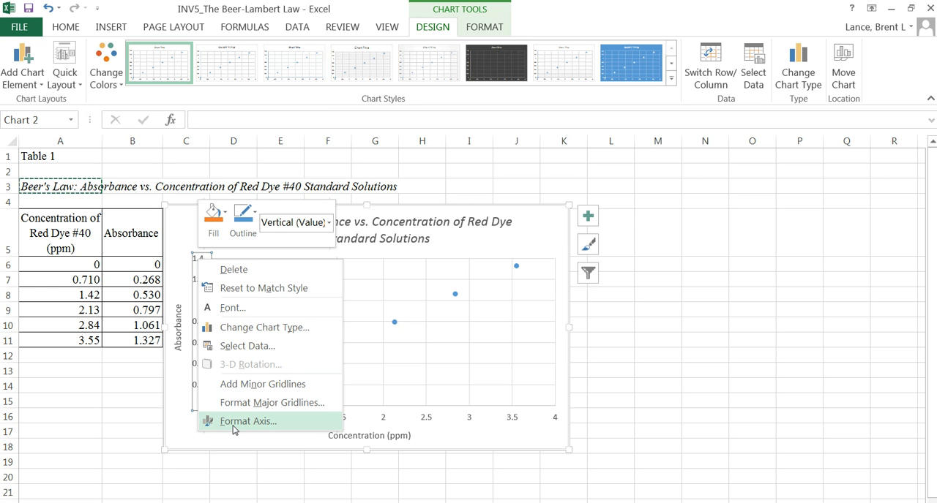
left_click(233, 422)
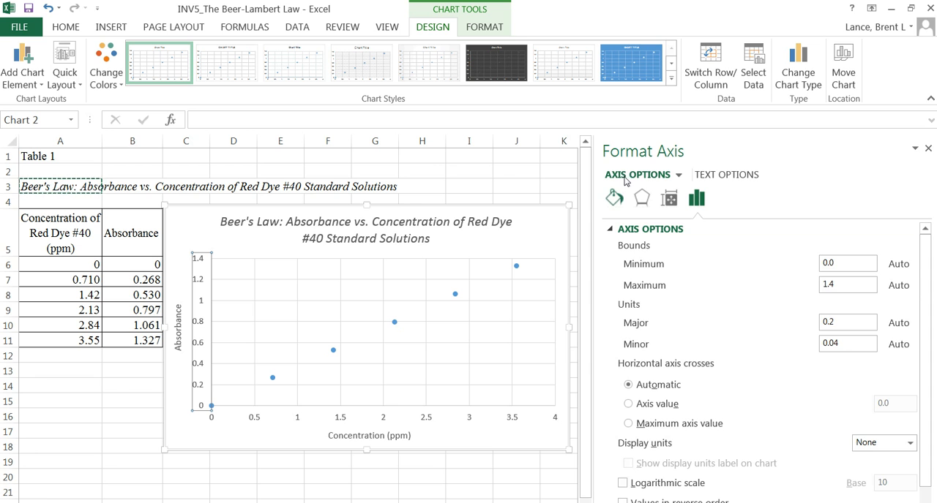
scroll(670, 315, "down", 1)
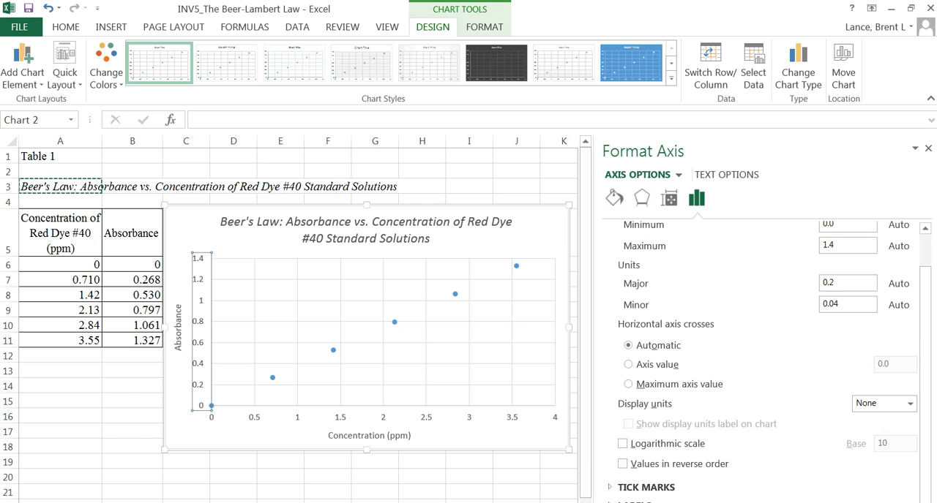
left_click(633, 502)
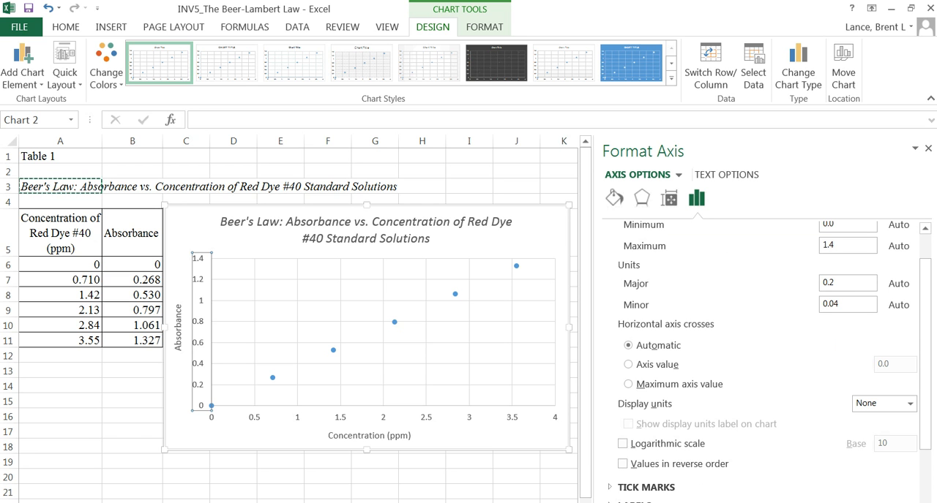
scroll(633, 468, "down", 3)
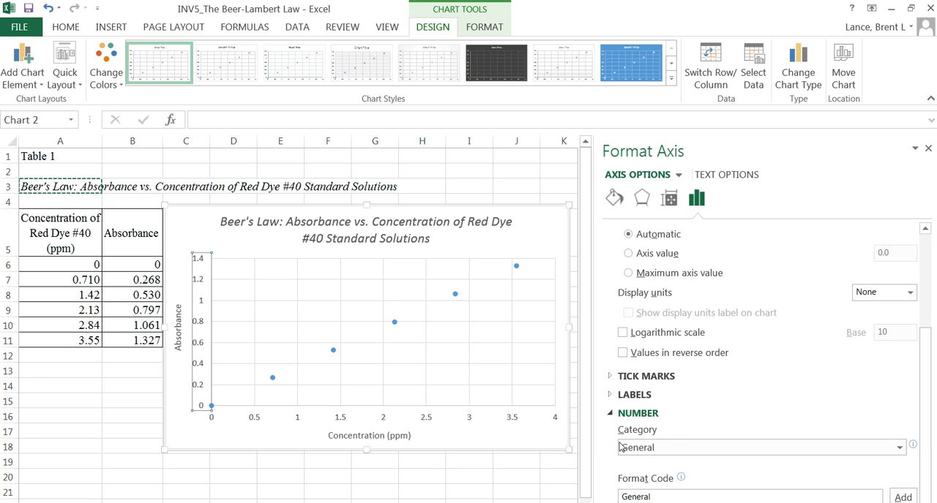
left_click(900, 448)
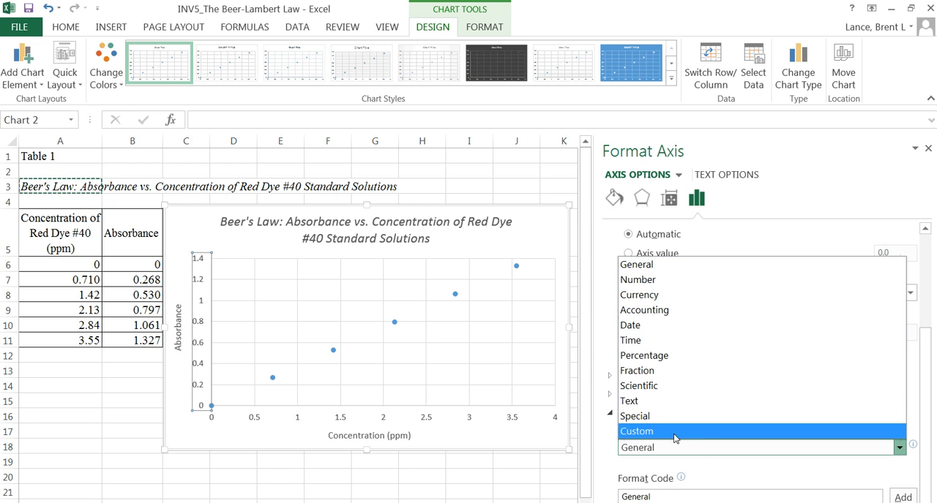
left_click(647, 281)
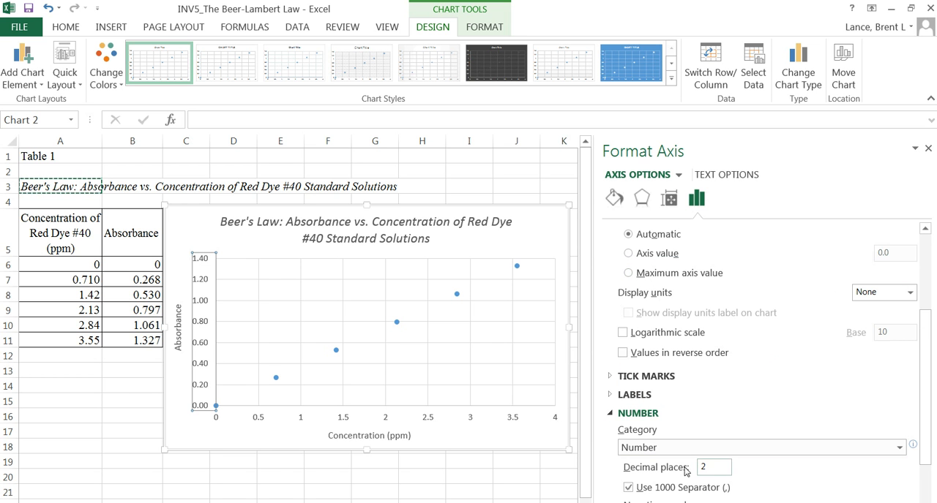
- Set the vertical axis labels to 3 decimal places
scroll(686, 472, "down", 3)
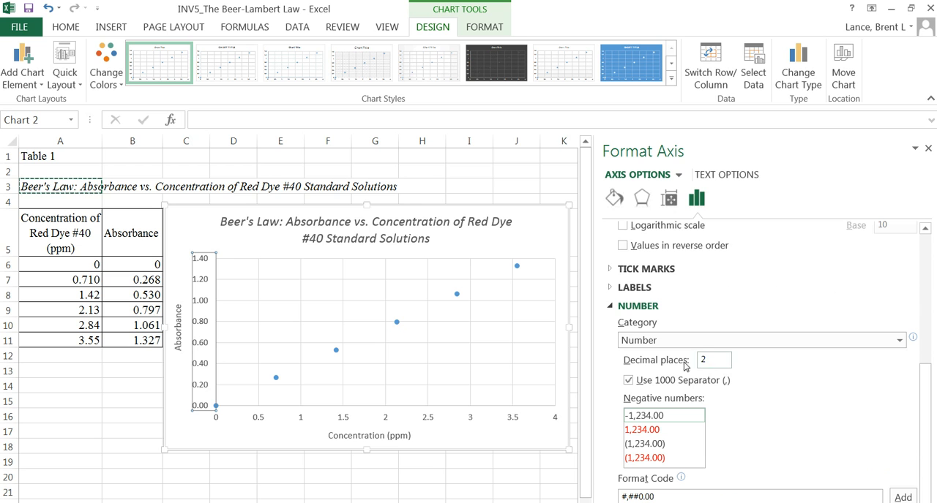
double_click(700, 368)
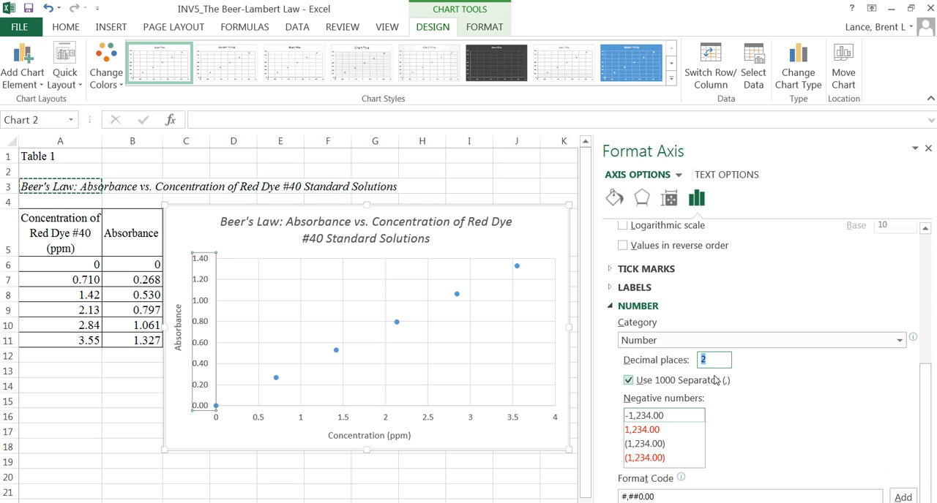
type("3")
key("Return")
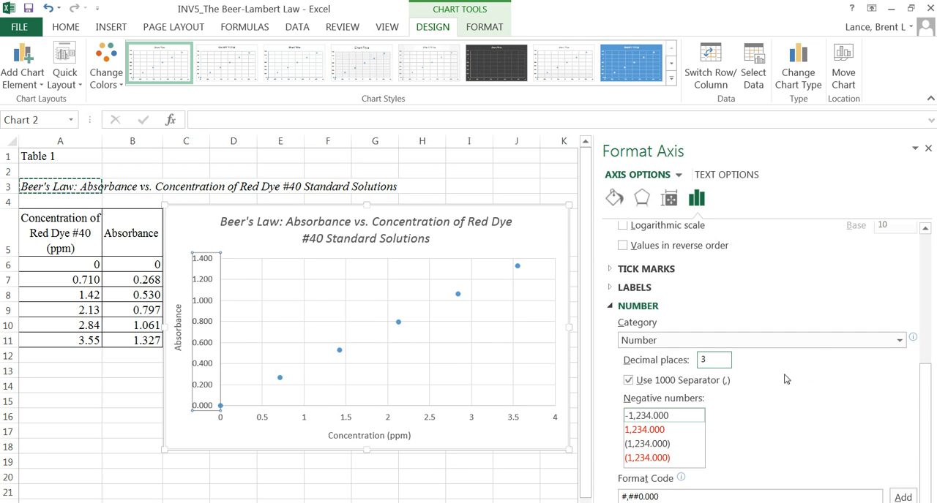
left_click(314, 296)
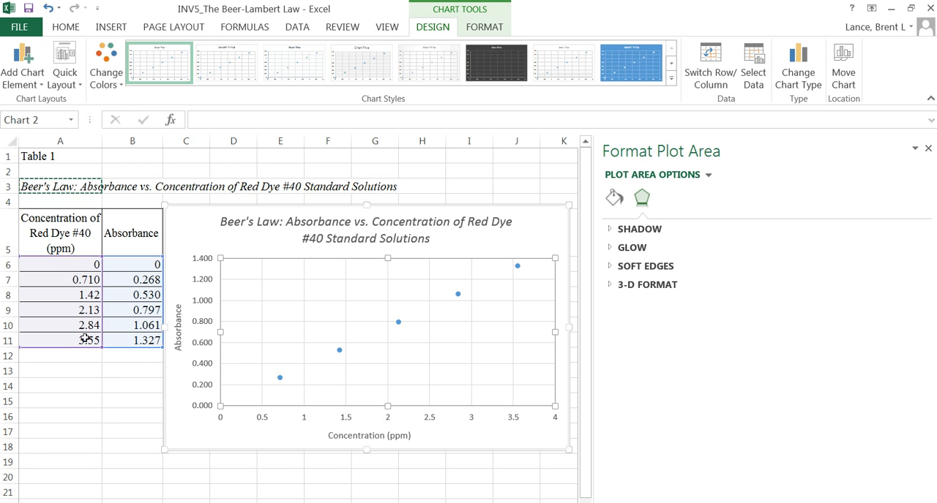
- Examine the decimal places and significant figures of the concentration values in cells A7 to A11
left_click(93, 299)
left_click(88, 280)
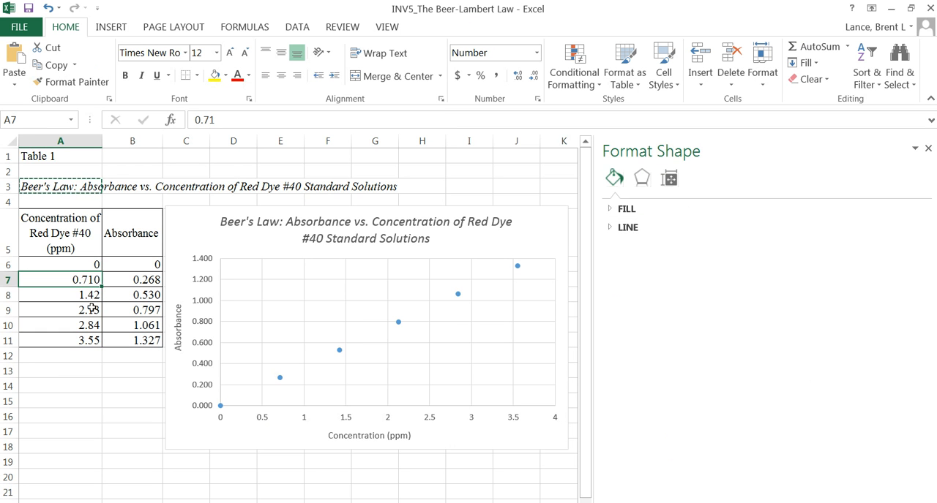
left_click(90, 311)
left_click(86, 326)
left_click(89, 340)
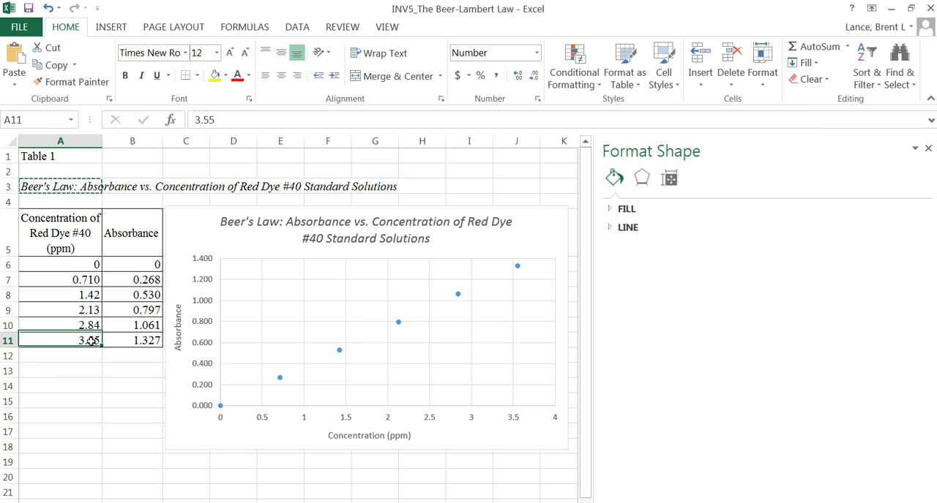
left_click(87, 280)
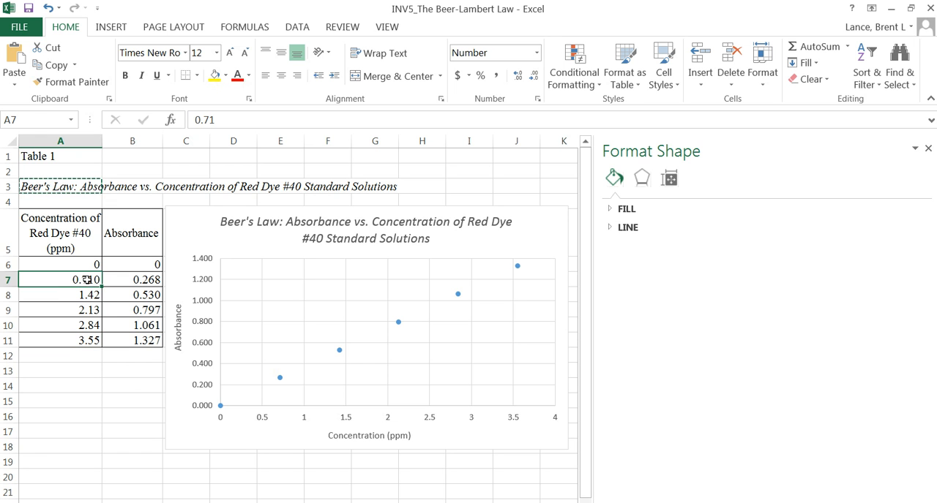
left_click(89, 340)
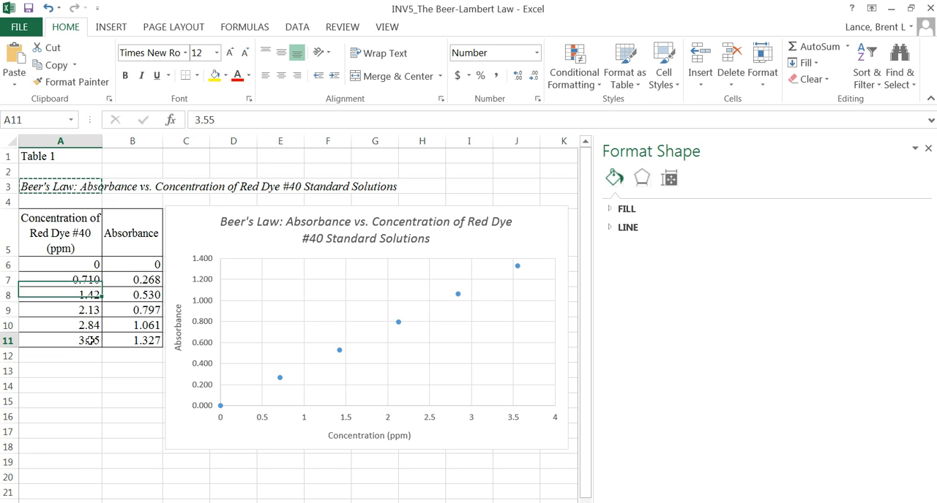
left_click(78, 281)
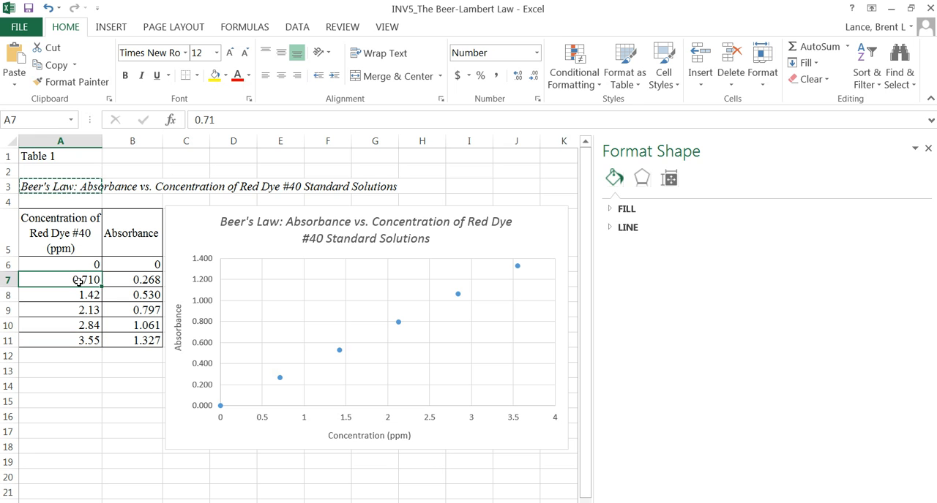
left_click(87, 341)
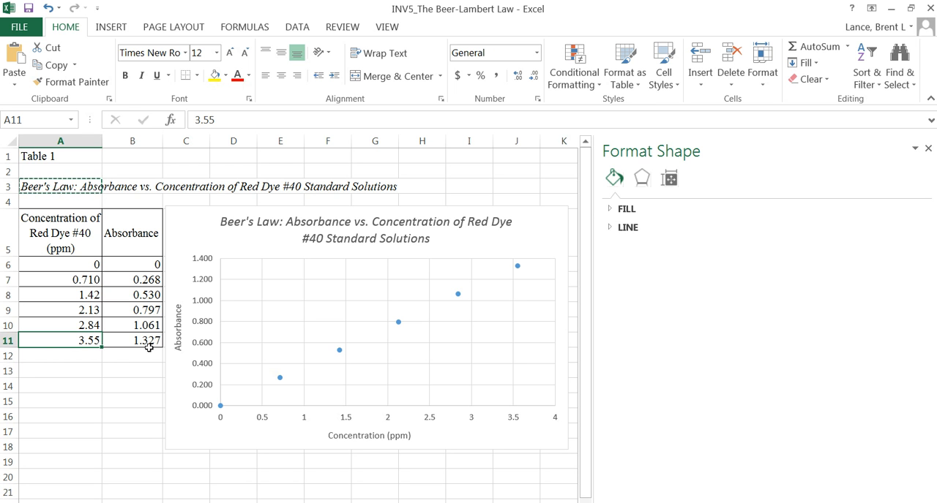
- Format the horizontal axis labels as Number with 2 decimal places and close the axis formatting options
left_click(269, 421)
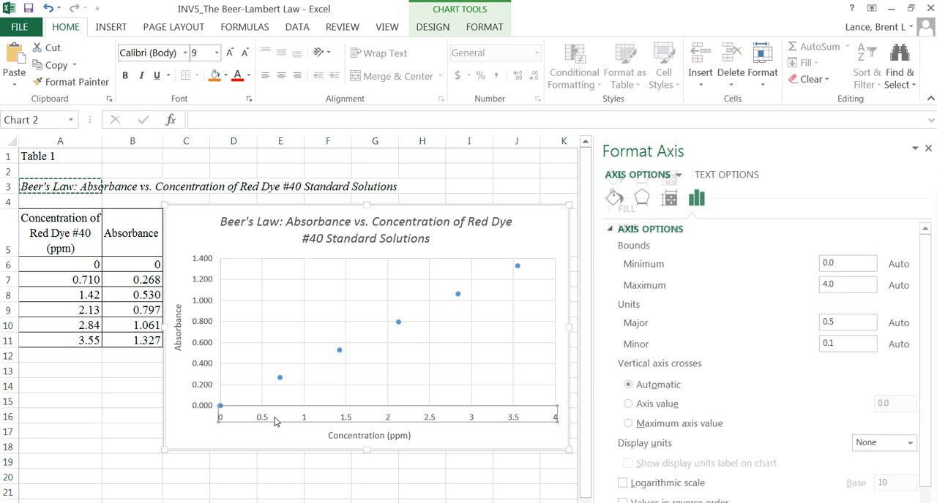
right_click(265, 418)
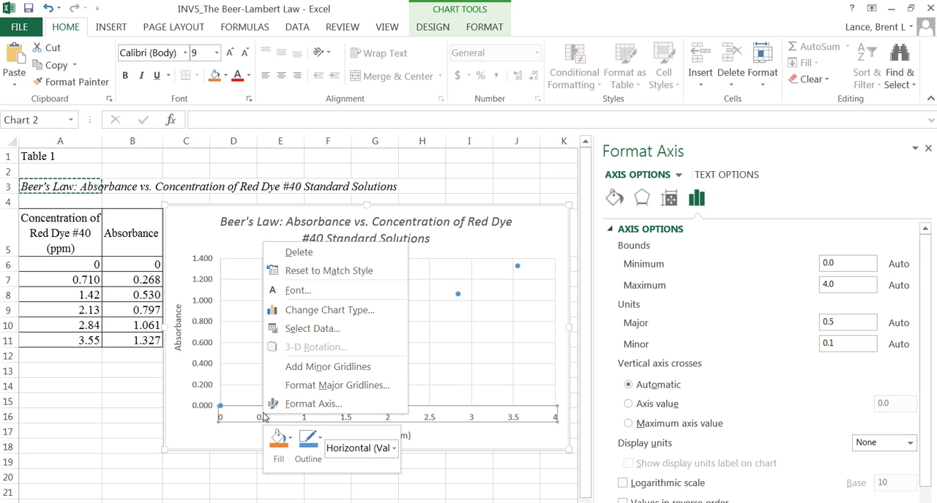
left_click(294, 404)
scroll(661, 275, "down", 1)
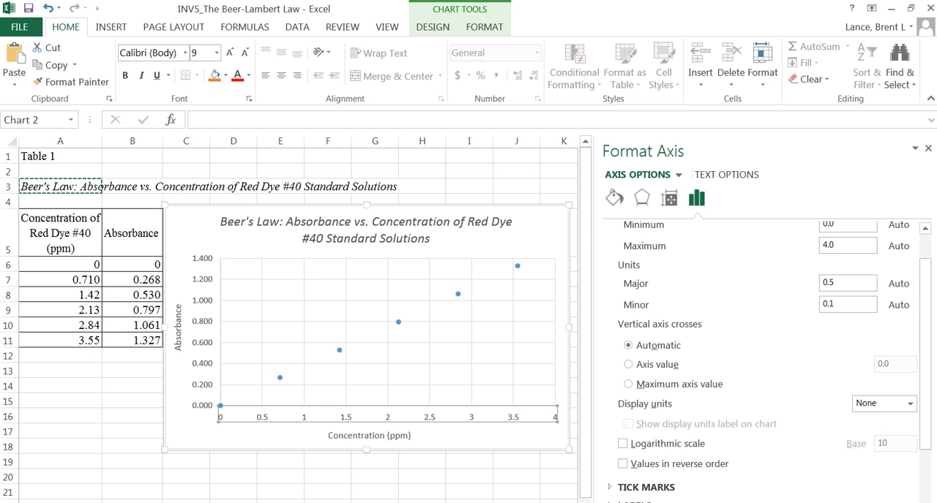
scroll(924, 454, "down", 3)
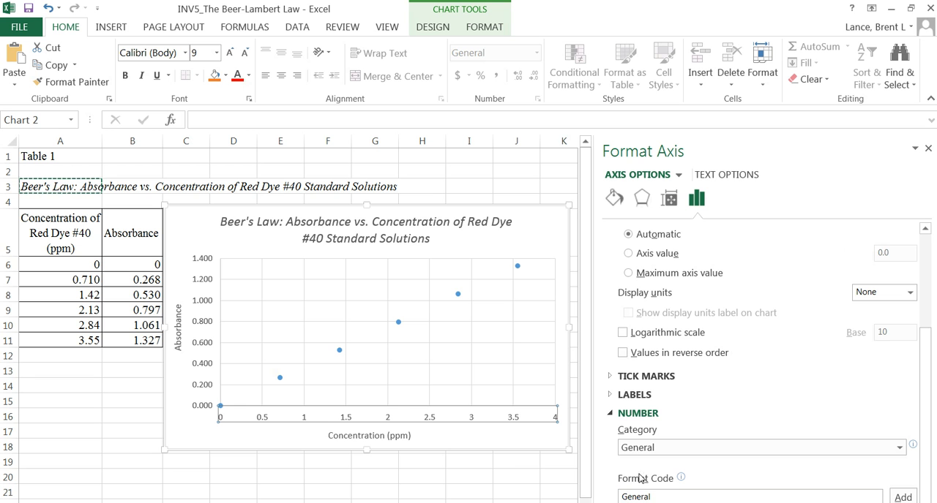
left_click(899, 450)
left_click(648, 284)
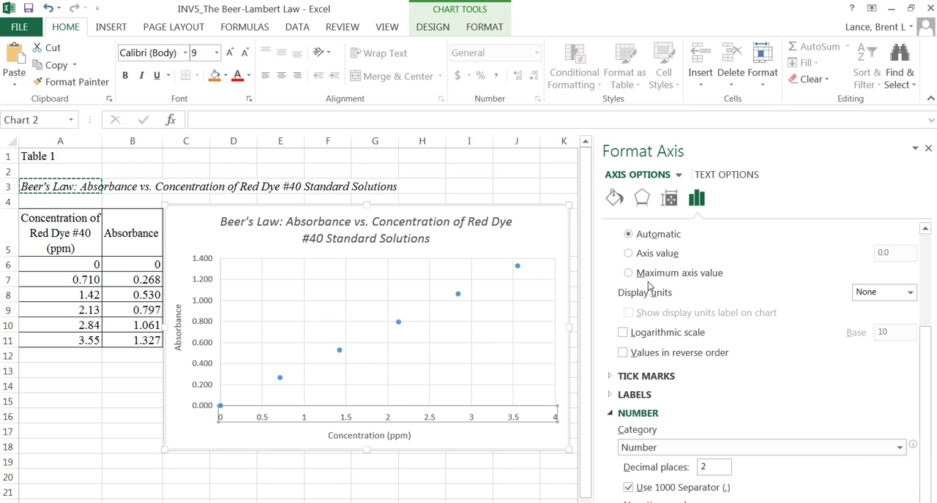
scroll(698, 453, "down", 3)
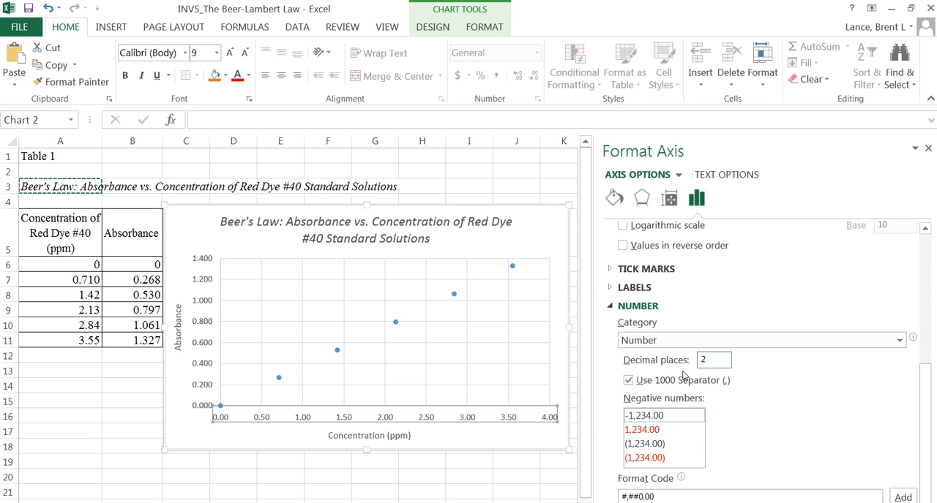
left_click(927, 151)
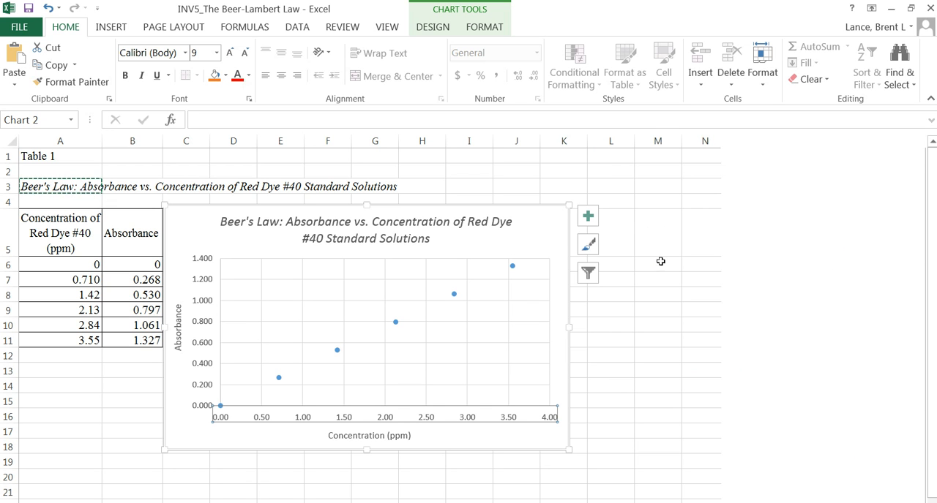
left_click(433, 370)
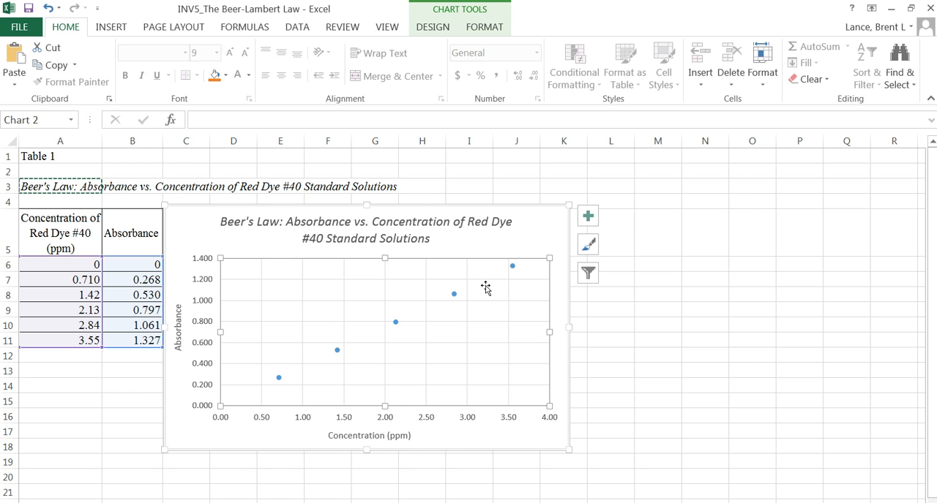
- Delete the vertical and horizontal gridlines from the chart's plot area
left_click(525, 289)
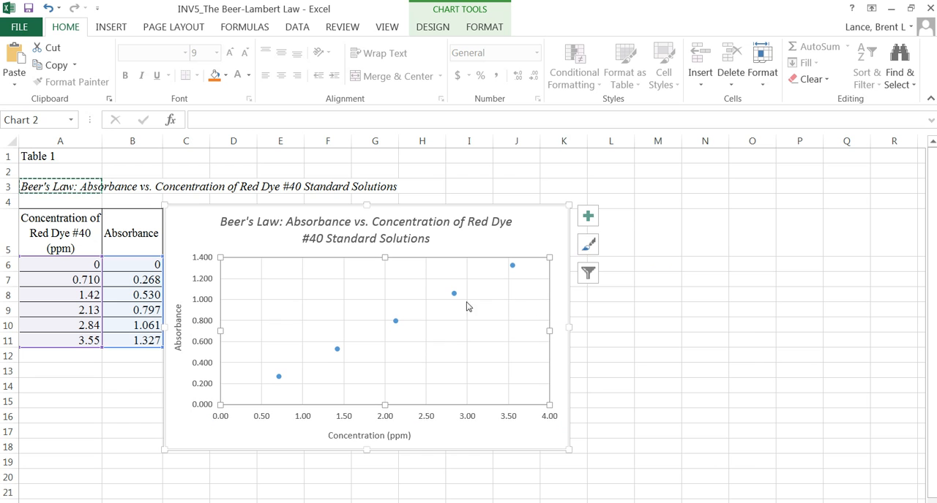
left_click(344, 277)
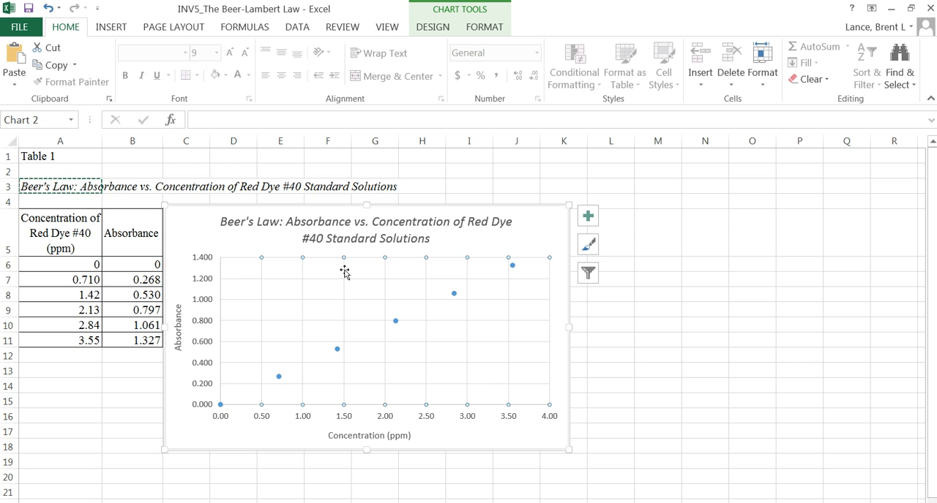
left_click(344, 278)
key("Delete")
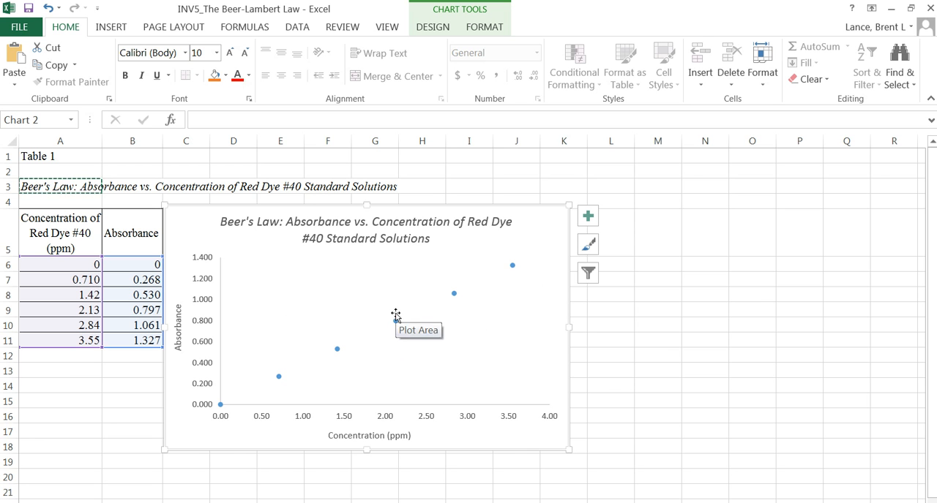
- Add a linear trendline to the absorbance data series with its intercept set to 0.0
left_click(396, 320)
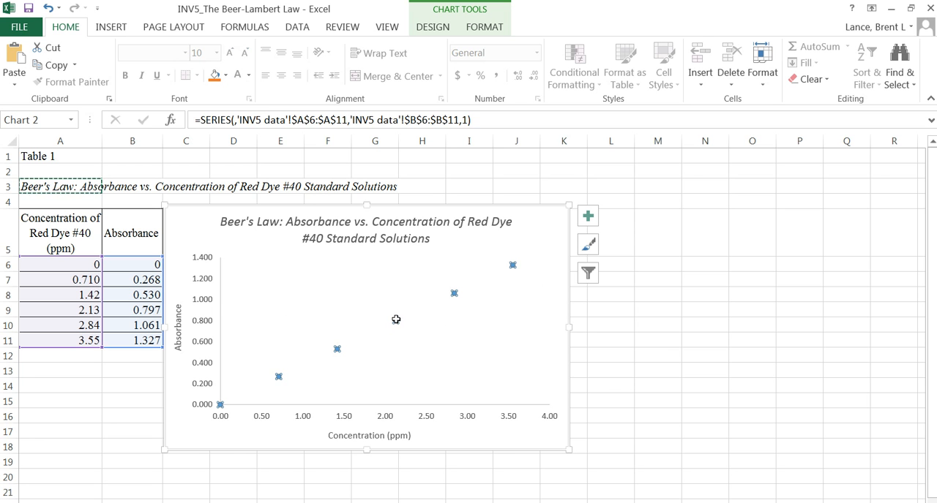
right_click(395, 320)
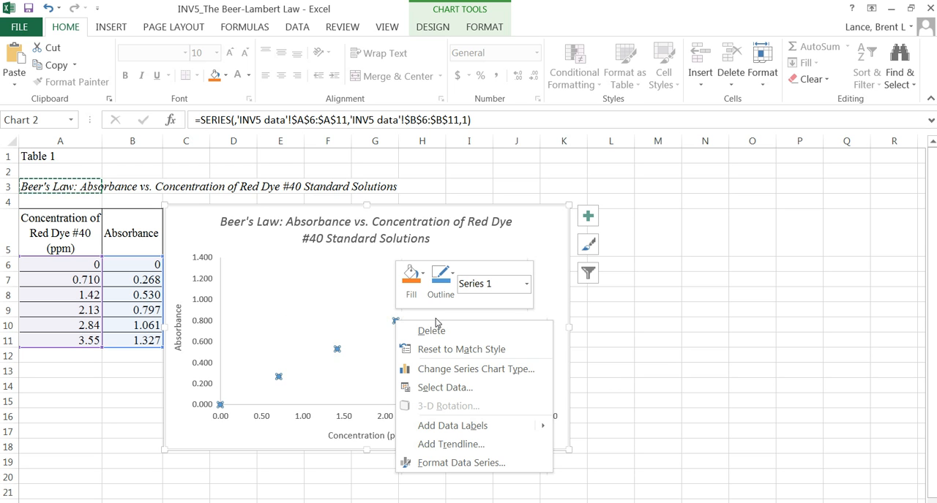
left_click(445, 446)
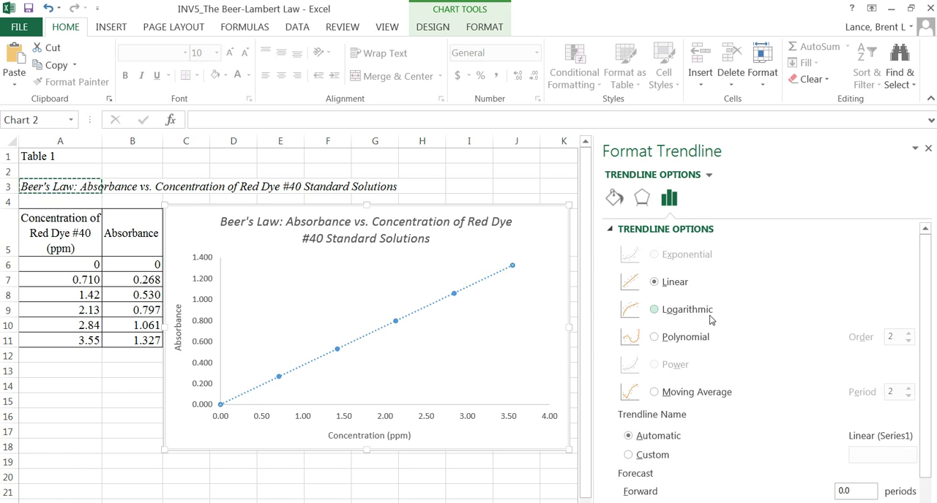
scroll(714, 310, "down", 2)
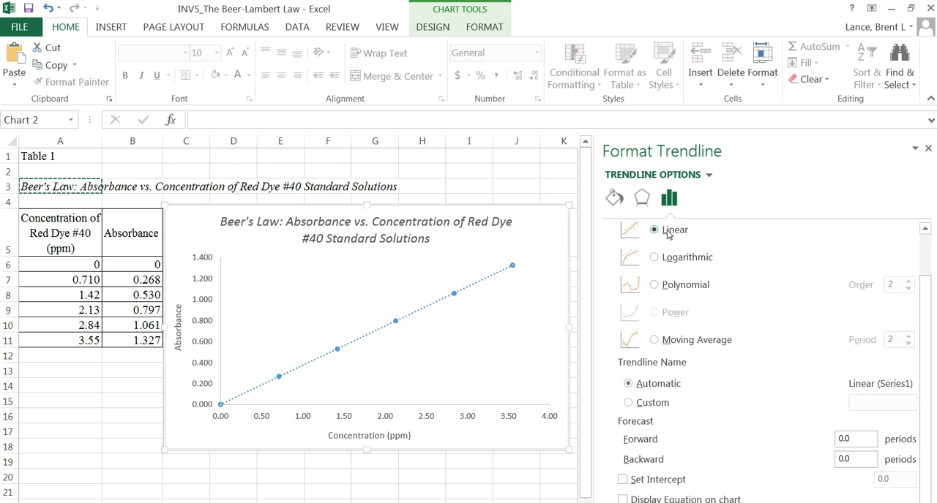
left_click(622, 481)
- Show the trendline equation and R-squared value, place their label above the line just below the chart title, and close the formatting options
left_click(623, 499)
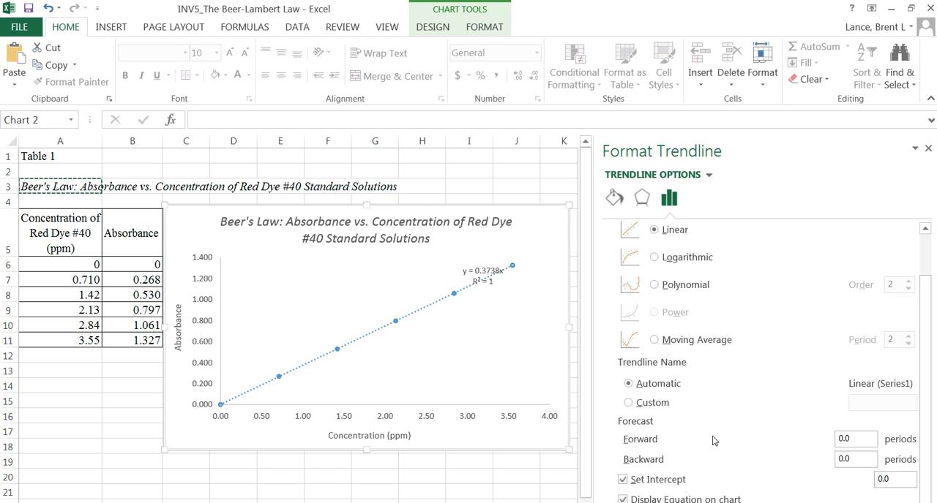
left_click_drag(484, 271, 389, 266)
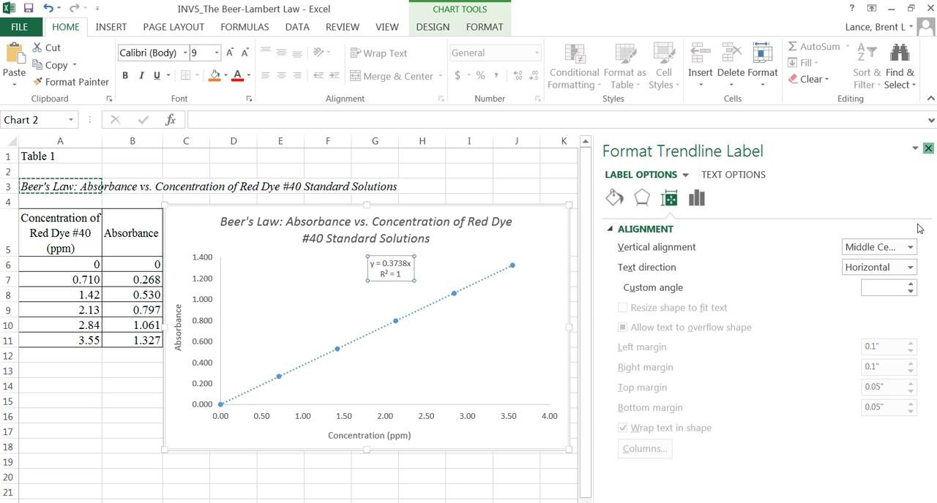
left_click(928, 149)
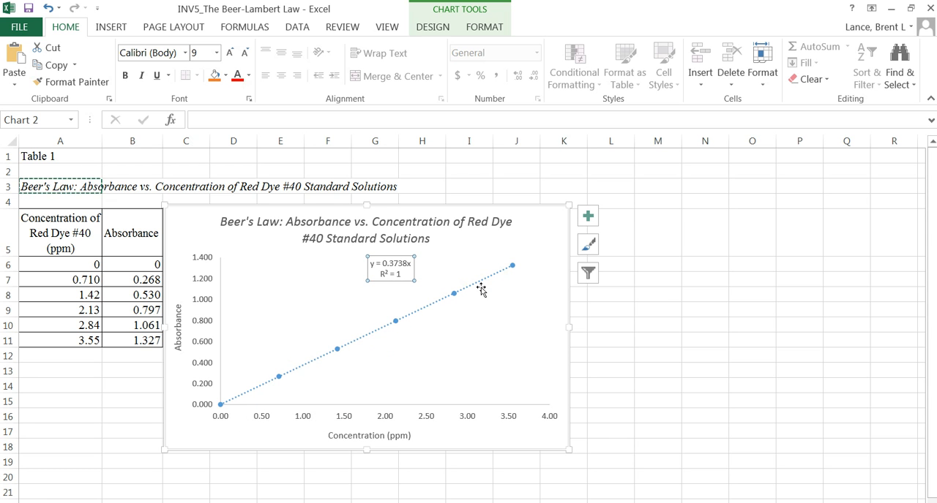
- Rewrite the trendline equation on the chart as "Abs = 0.3738(Conc)", replacing y and x
mouse_move(515, 271)
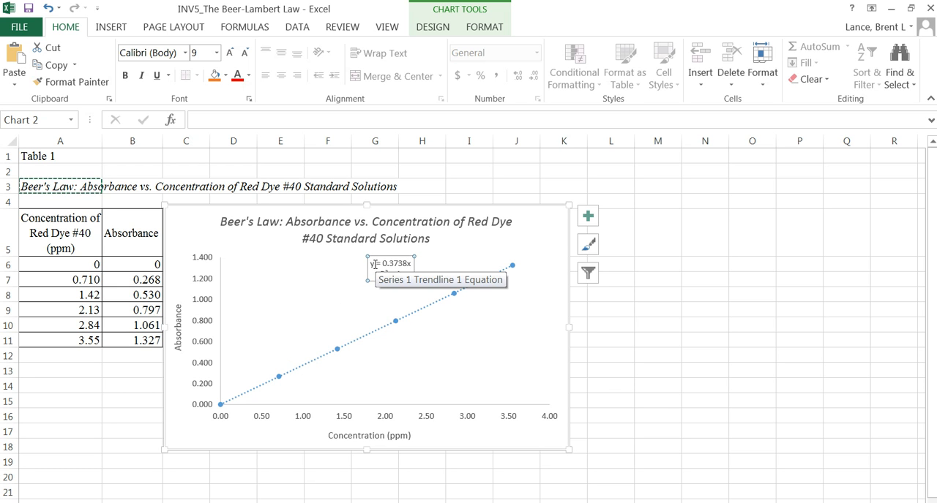
left_click_drag(370, 264, 375, 264)
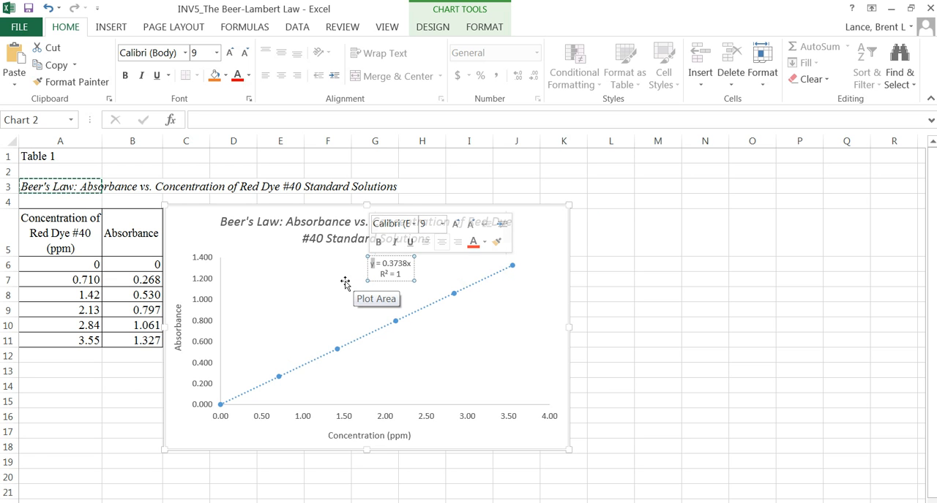
type("Abs")
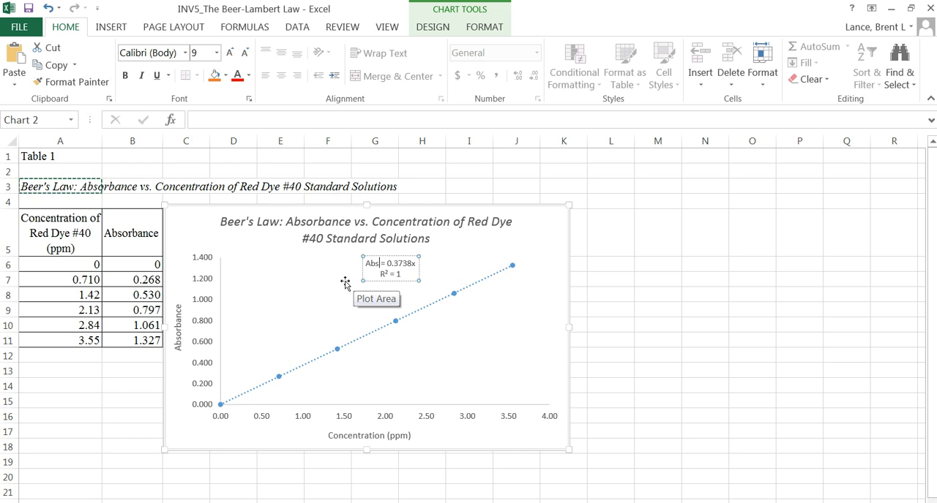
double_click(416, 265)
left_click(415, 265)
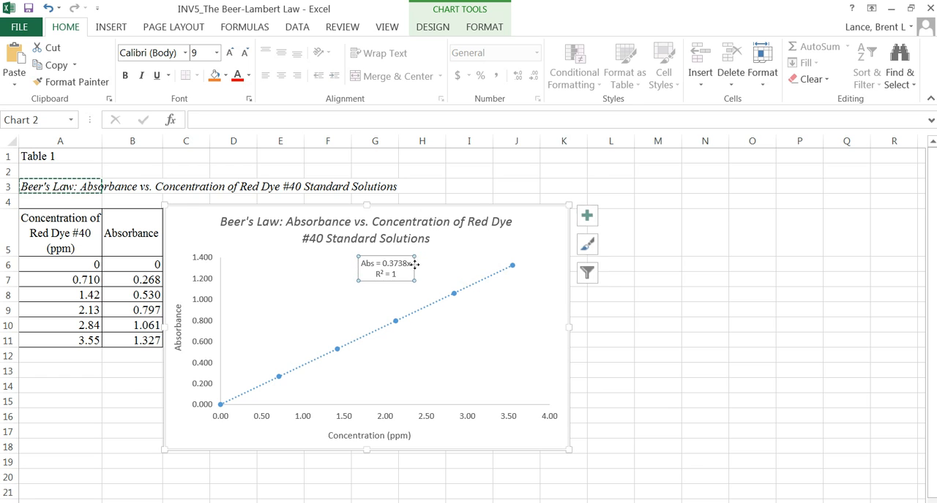
key("BackSpace")
type("(Conc)")
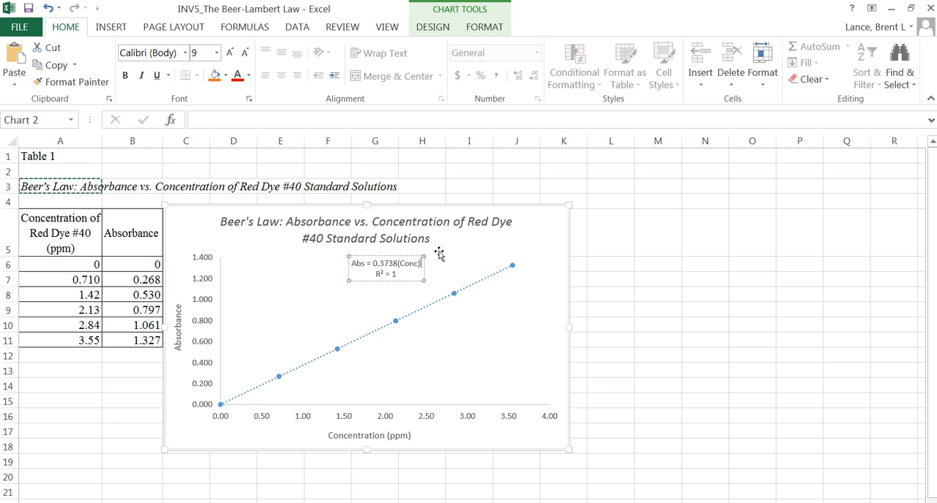
left_click(485, 240)
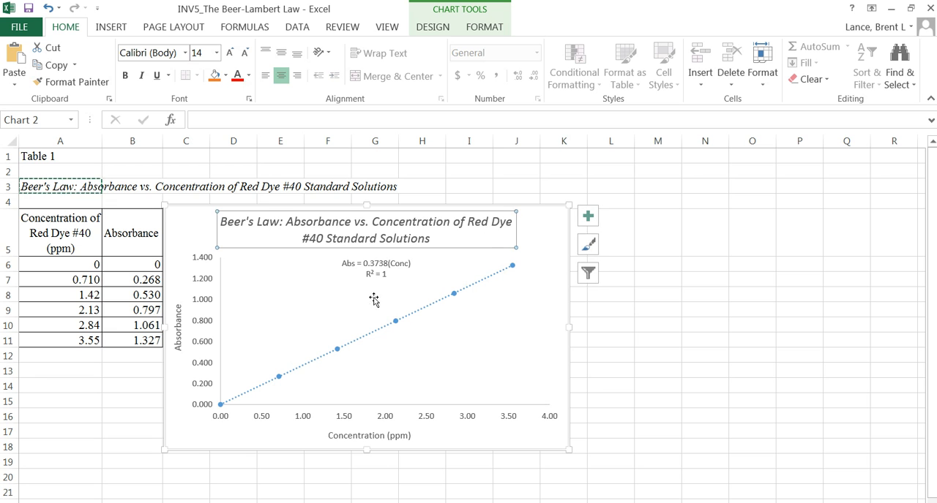
left_click(516, 323)
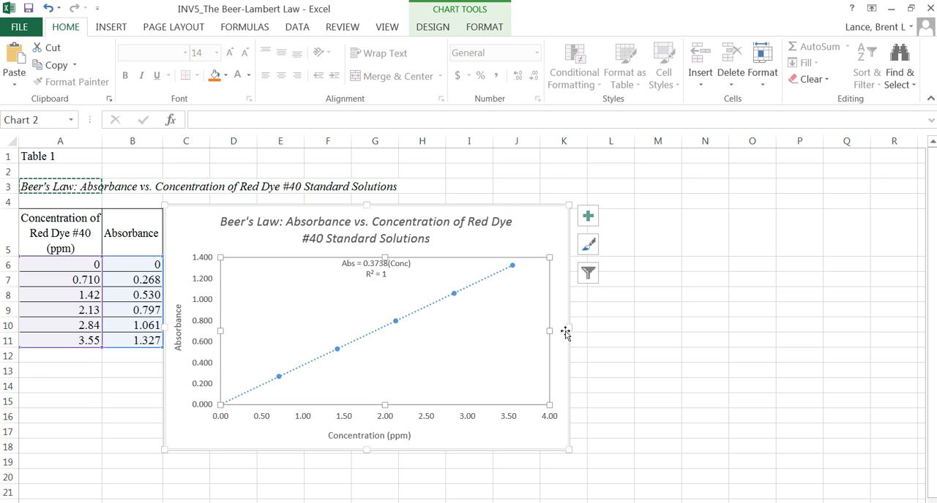
left_click(524, 249)
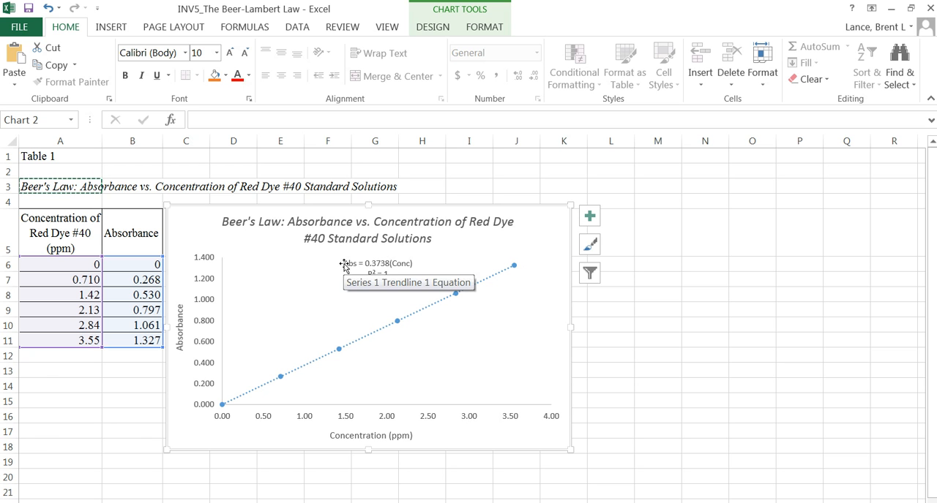
left_click(388, 263)
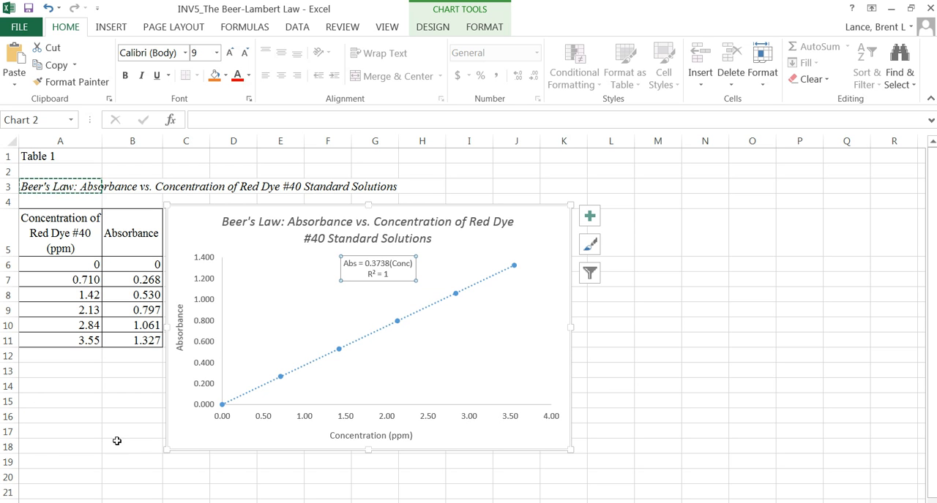
- Enter the label "UNK Abs" in cell A13 and its value .148 in B13
left_click(35, 371)
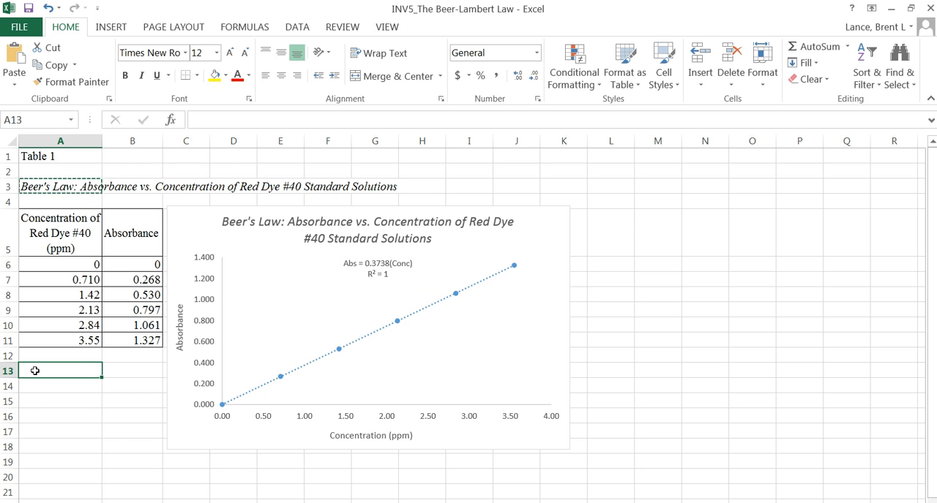
type("UNI")
key("BackSpace")
type("K ")
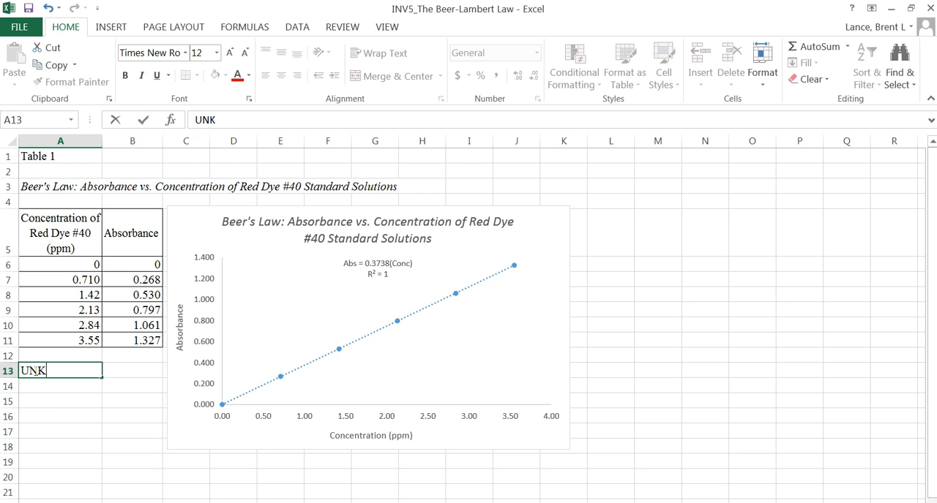
type("Abs")
key("Tab")
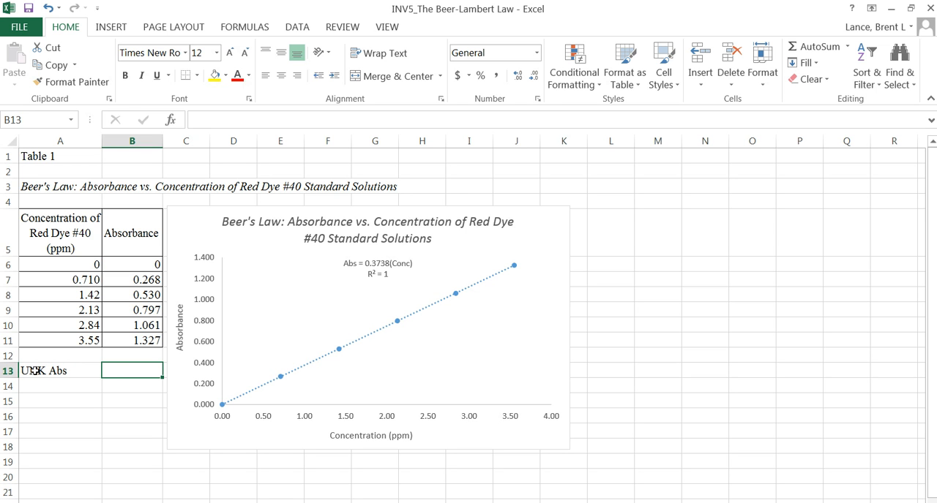
type(".148")
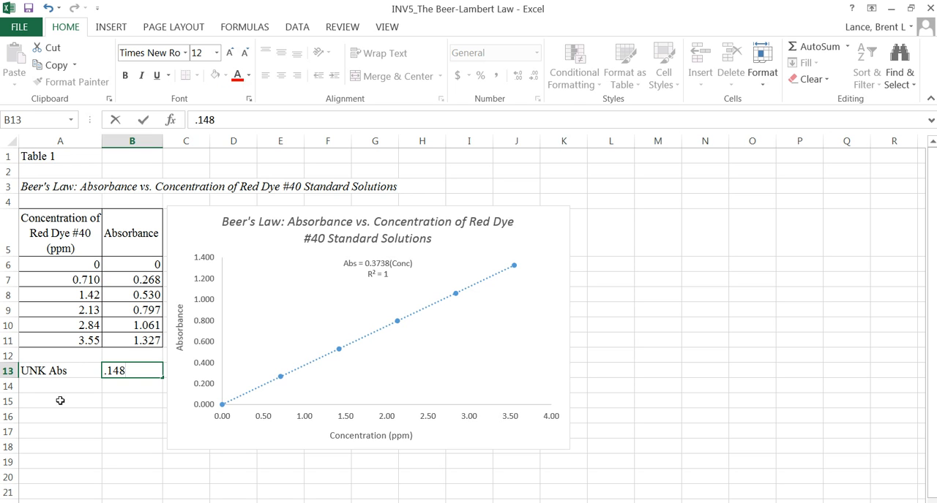
left_click(81, 411)
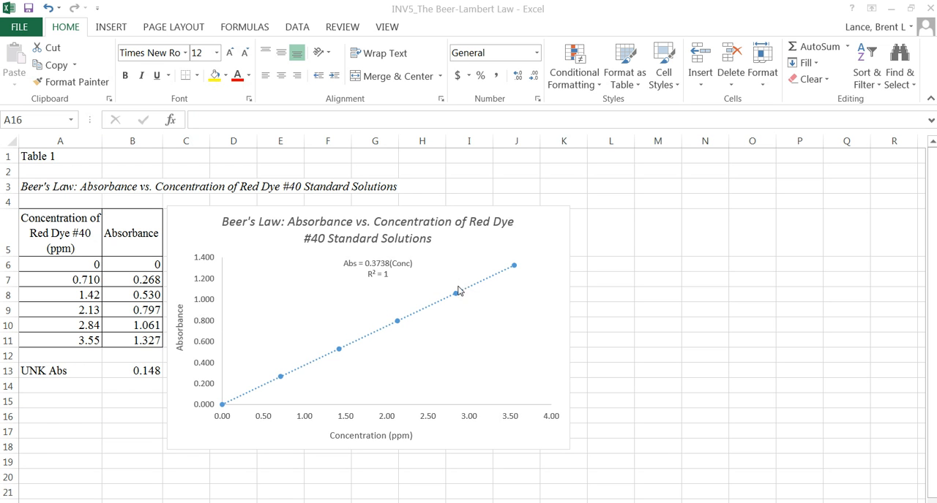
- Enter the label "slope" in cell A14 and the trendline slope .3738 in B14
left_click(52, 393)
left_click(51, 390)
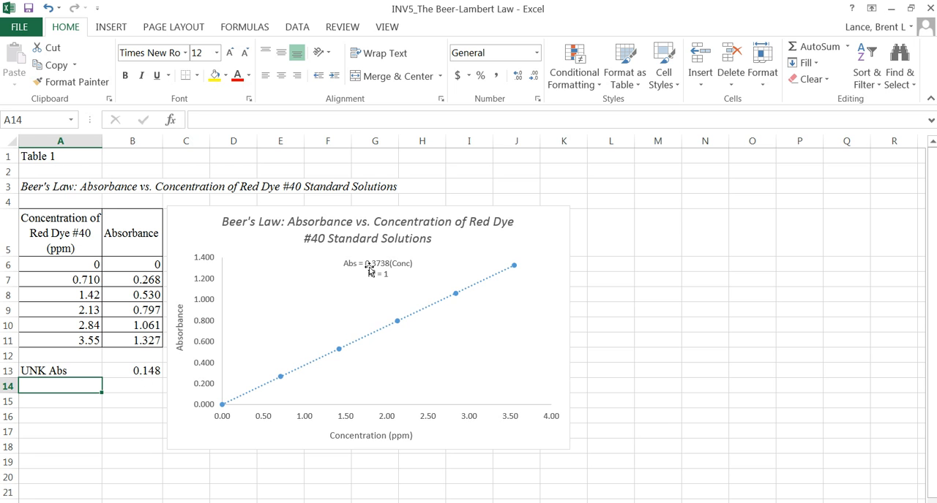
type("slope")
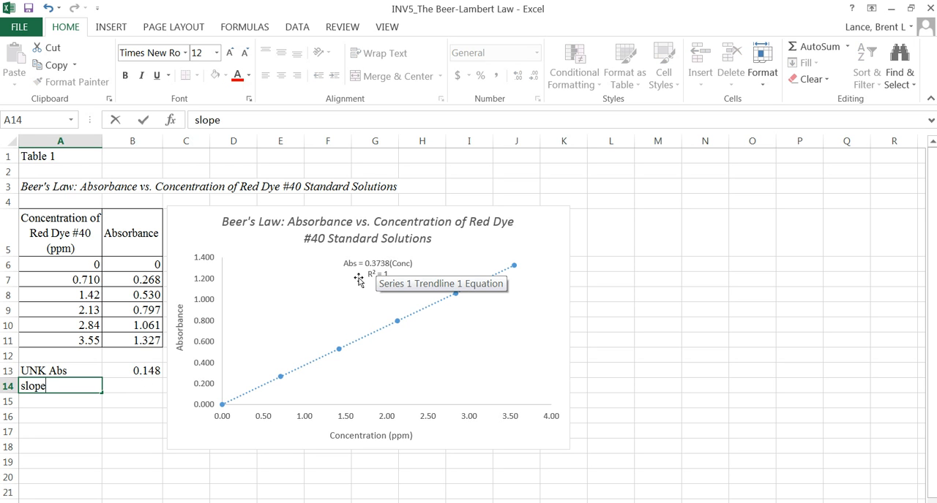
key("Tab")
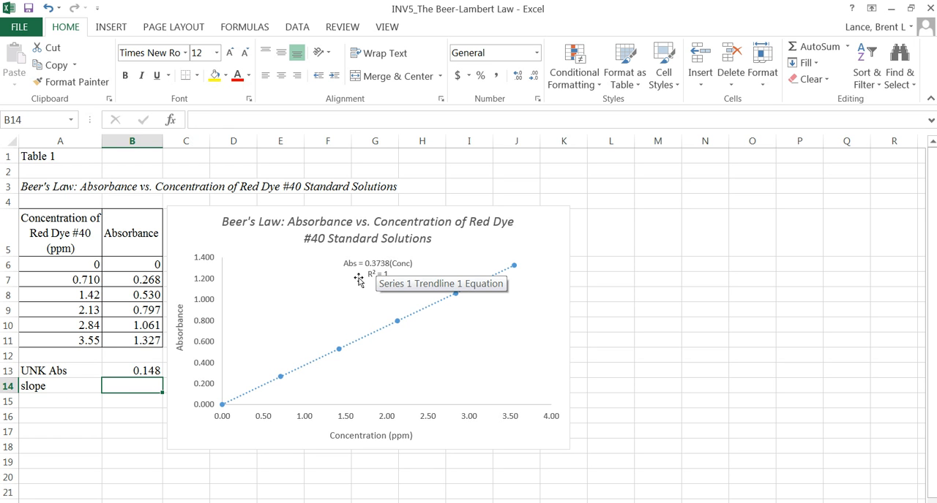
type(".")
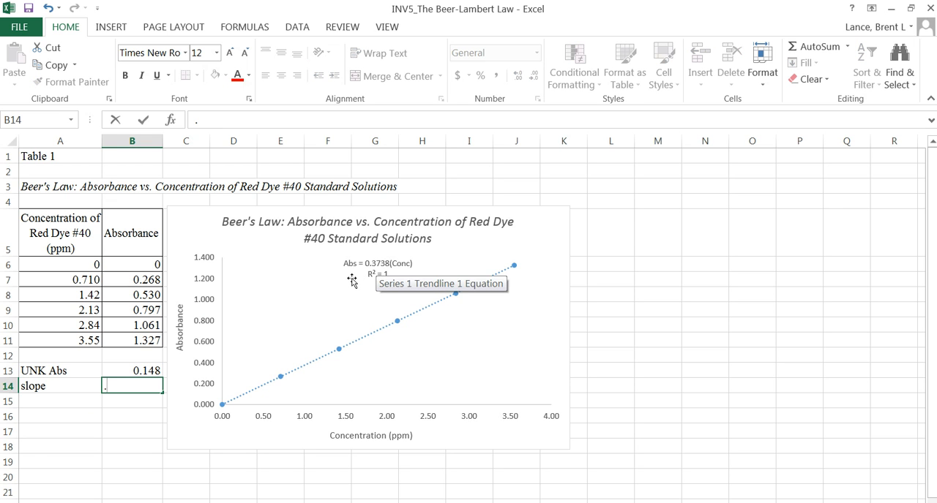
type("3738")
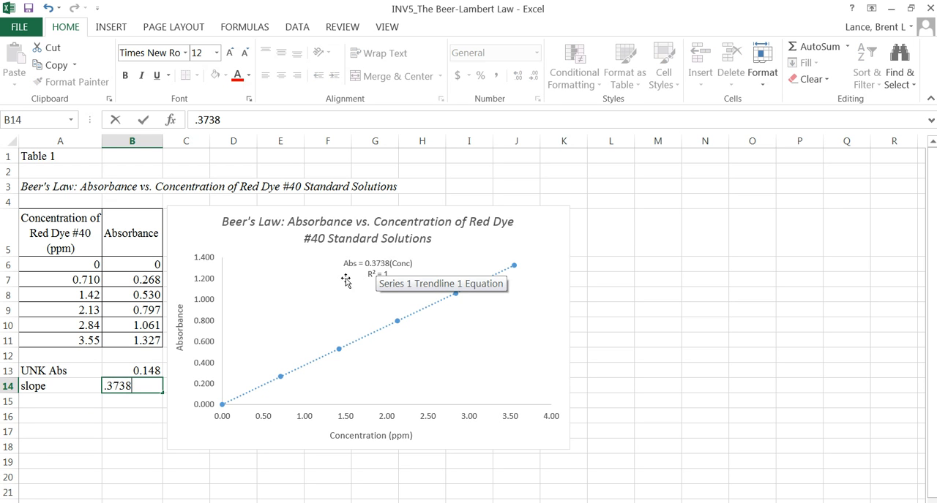
key("Return")
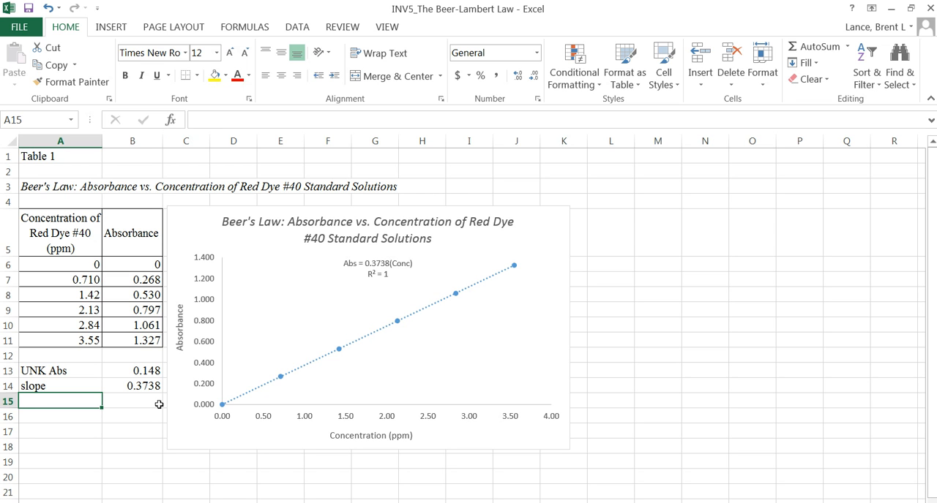
- Label cell A15 "Conc. Unk (ppm)"
type("Conc")
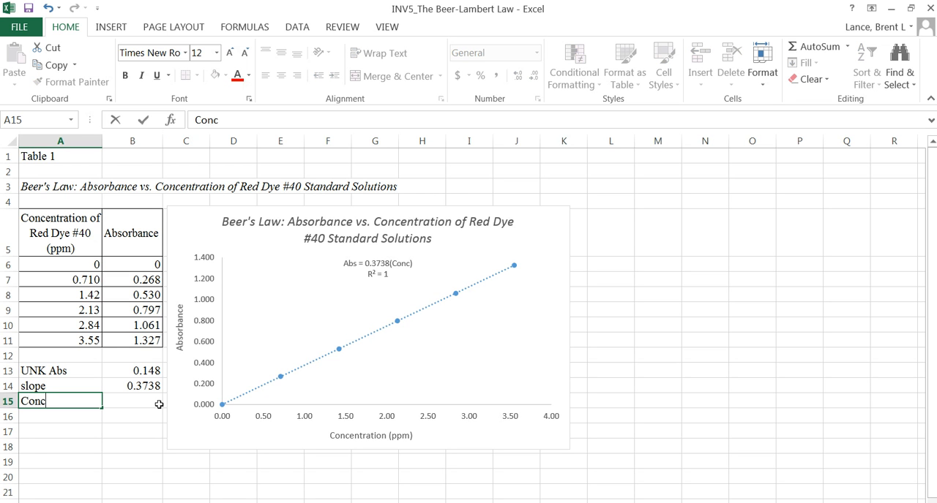
type(". Unk (pp")
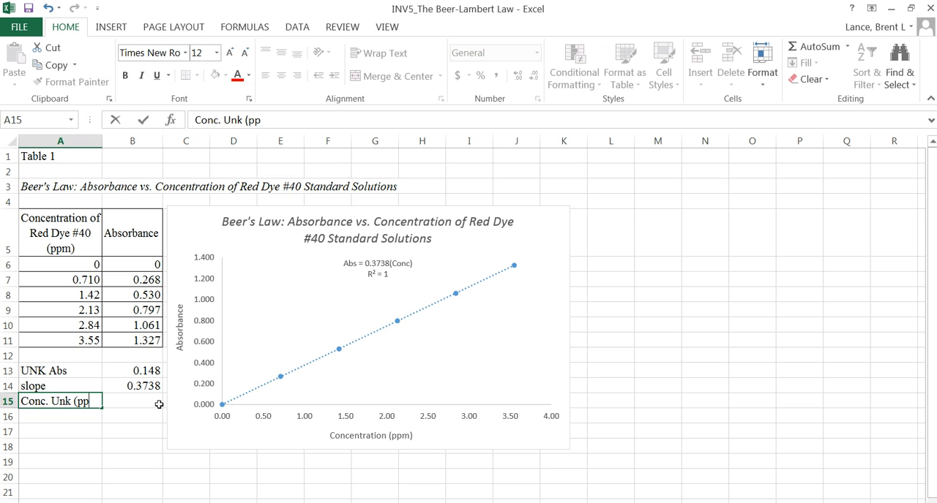
type("m)")
left_click(121, 430)
- Calculate the unknown's concentration in B15 by dividing its absorbance by the slope, using the formula =B13/B14
left_click(119, 403)
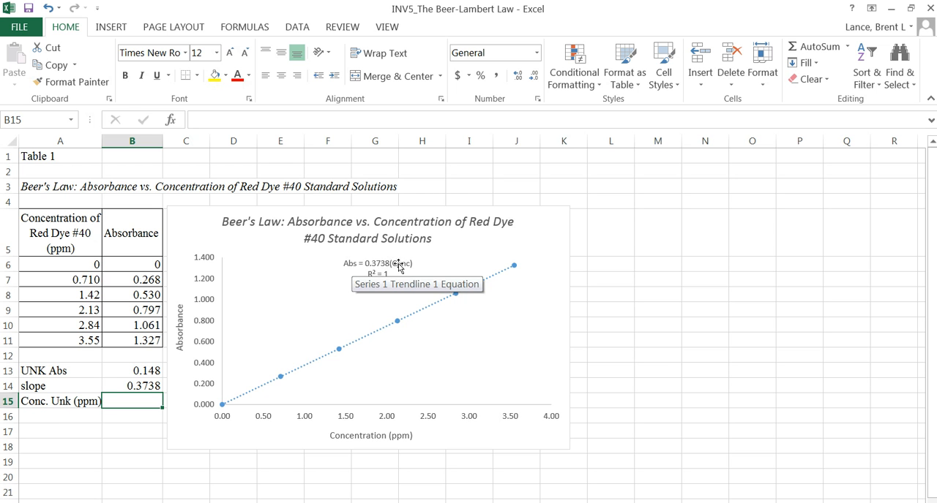
left_click(144, 371)
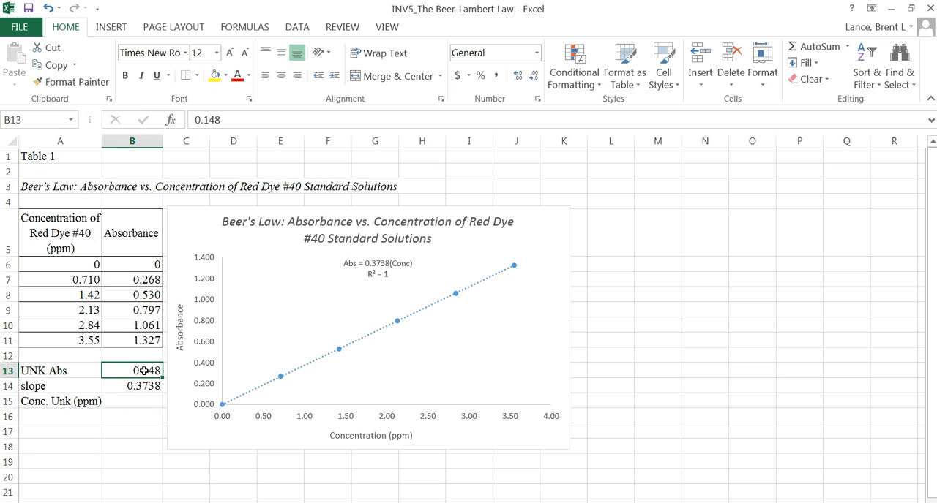
left_click(139, 386)
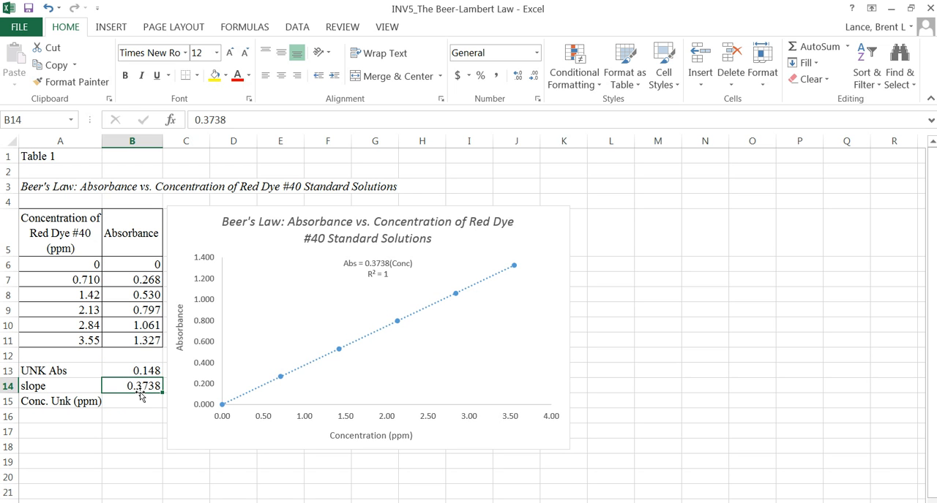
left_click(135, 401)
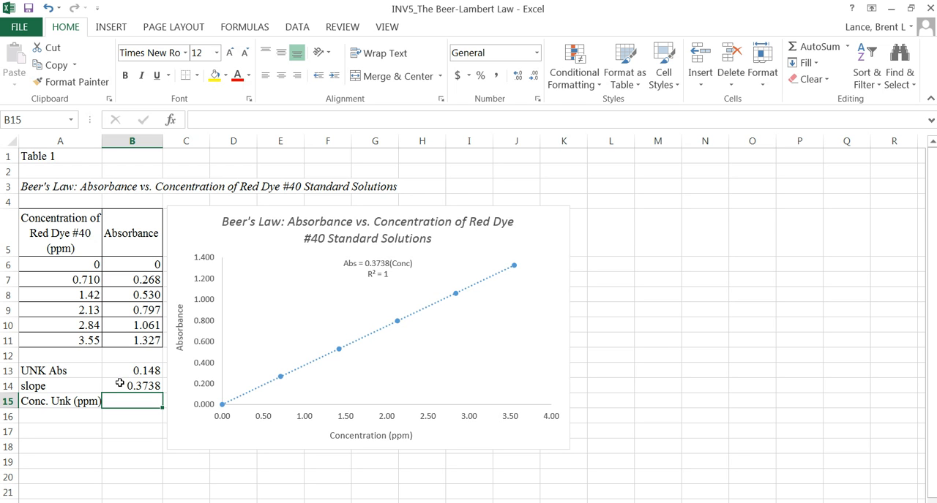
type("=")
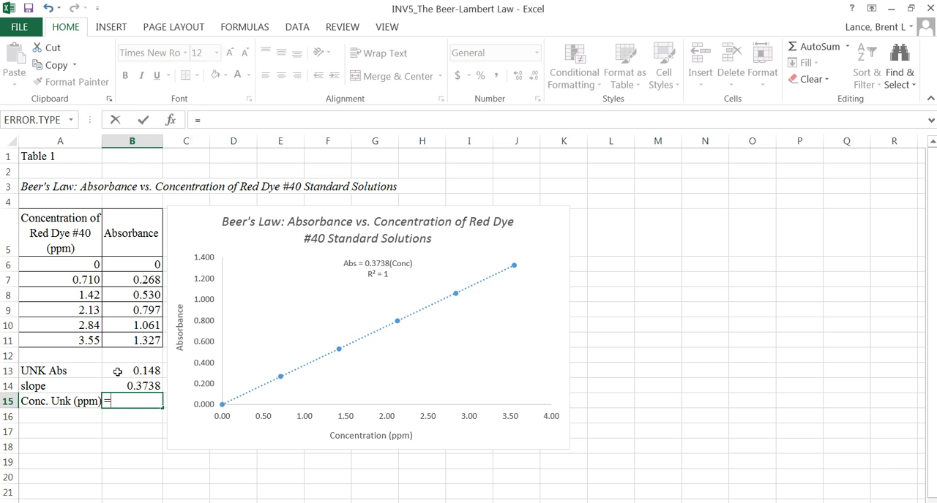
left_click(117, 371)
type("/")
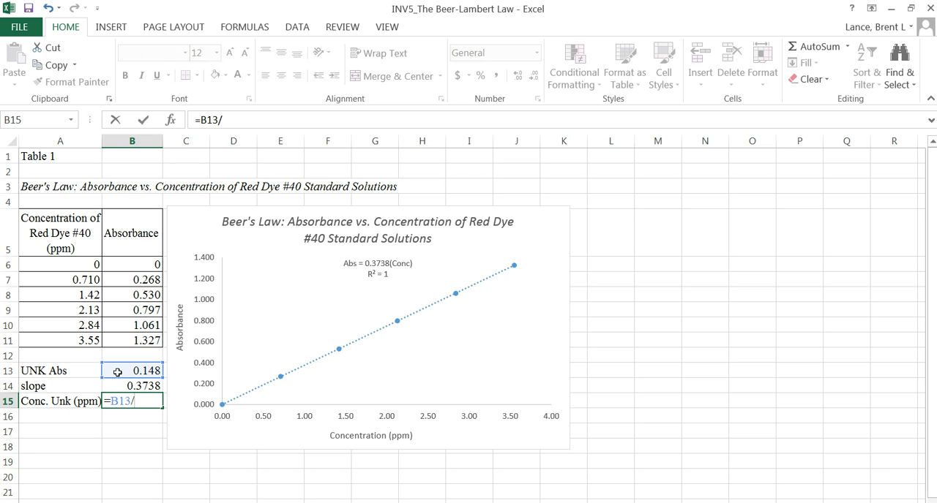
left_click(129, 387)
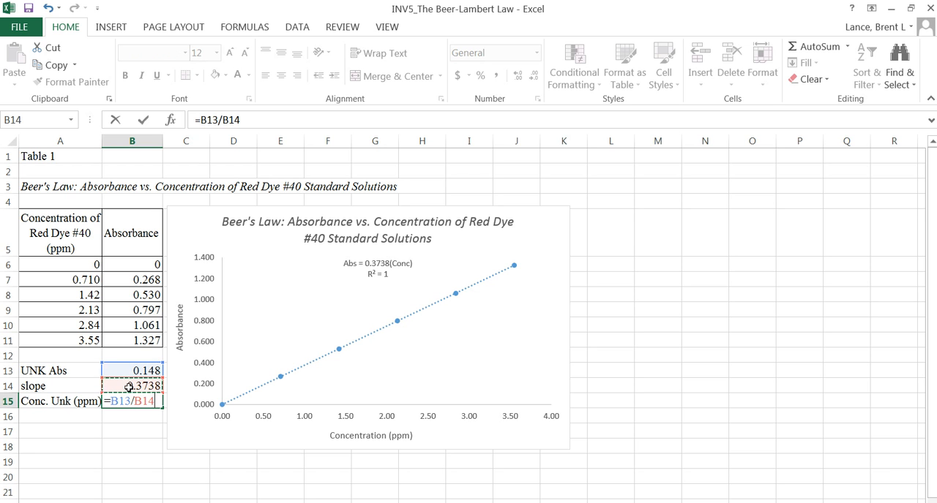
key("Return")
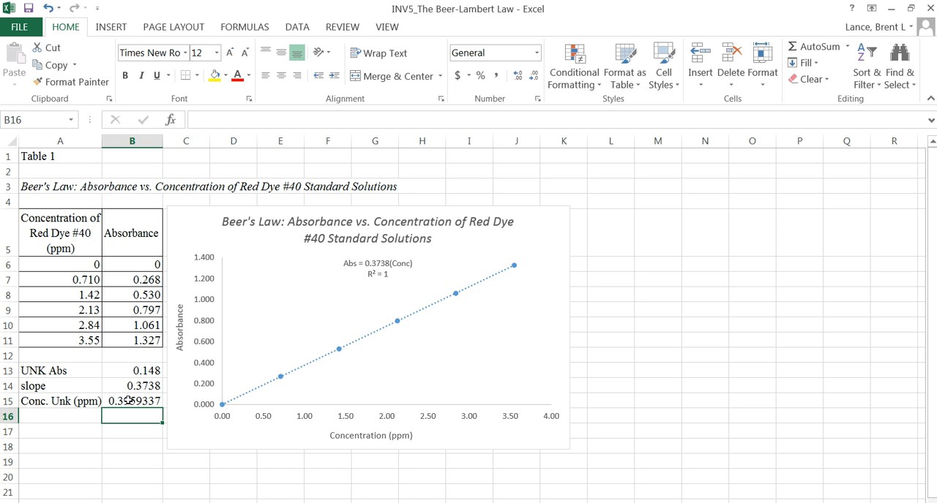
- Format the calculated concentration in B15 to show three decimal places
left_click(126, 401)
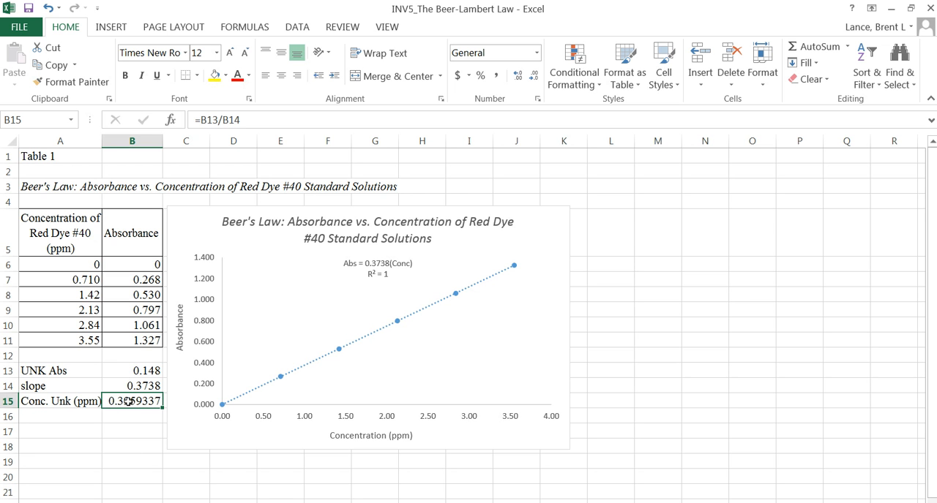
left_click(150, 372)
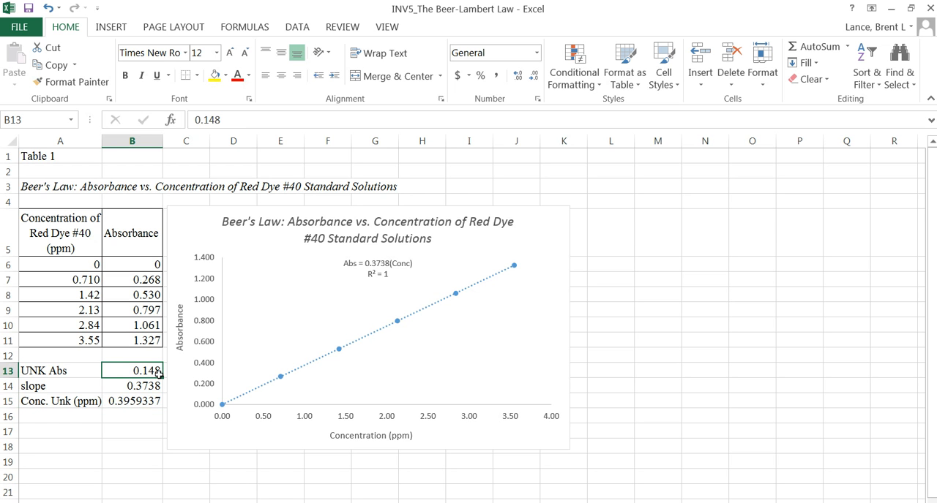
left_click(132, 401)
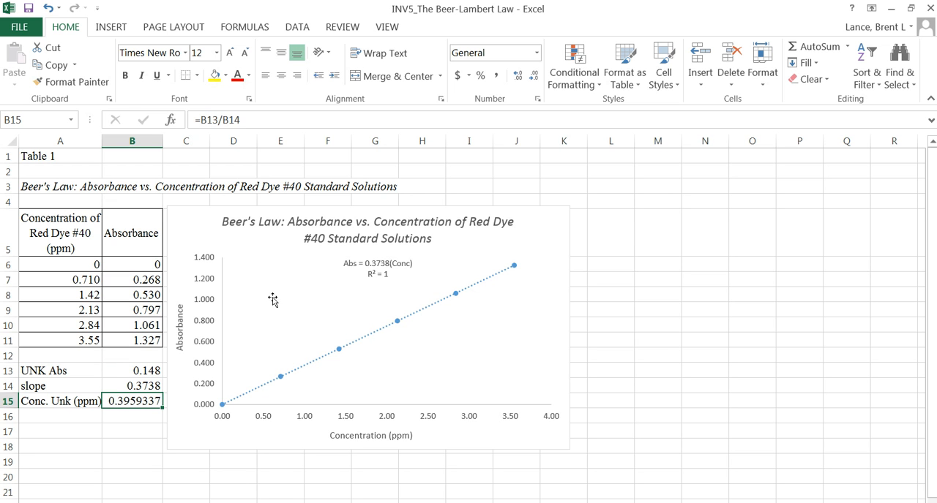
left_click(534, 76)
left_click(535, 77)
left_click(535, 78)
left_click(535, 77)
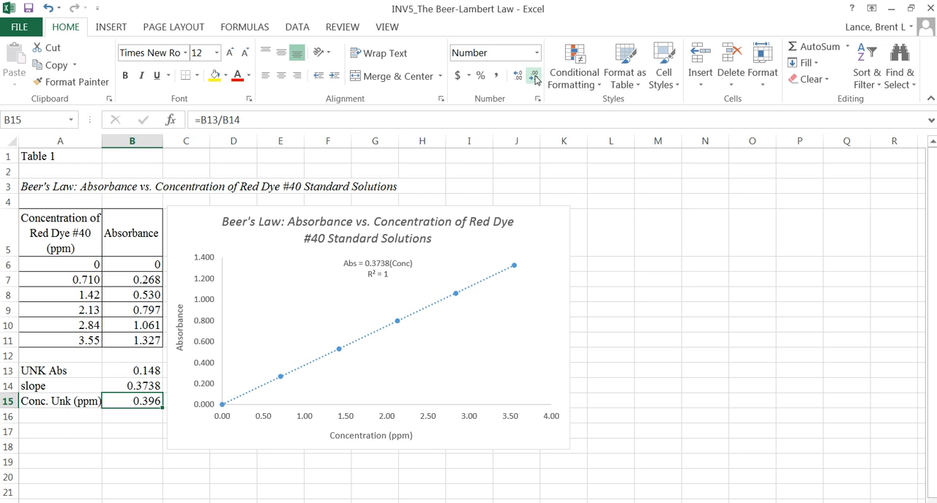
left_click(131, 418)
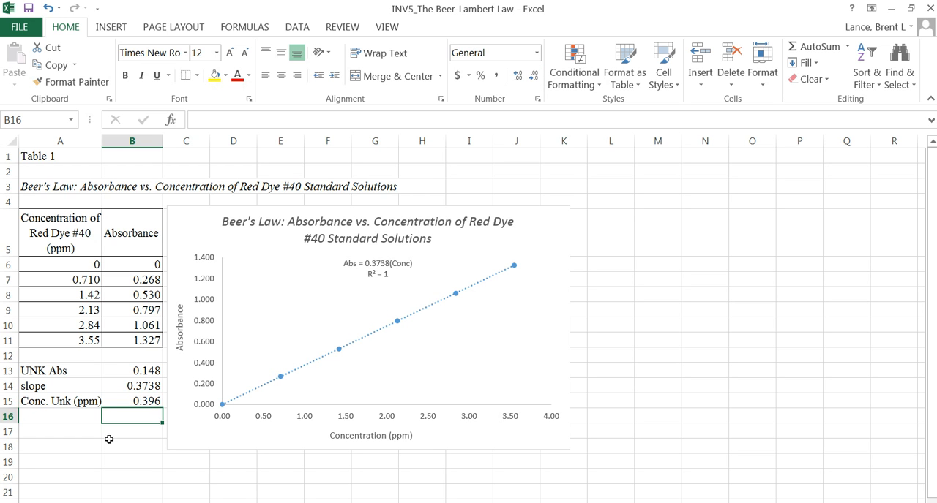
left_click(141, 402)
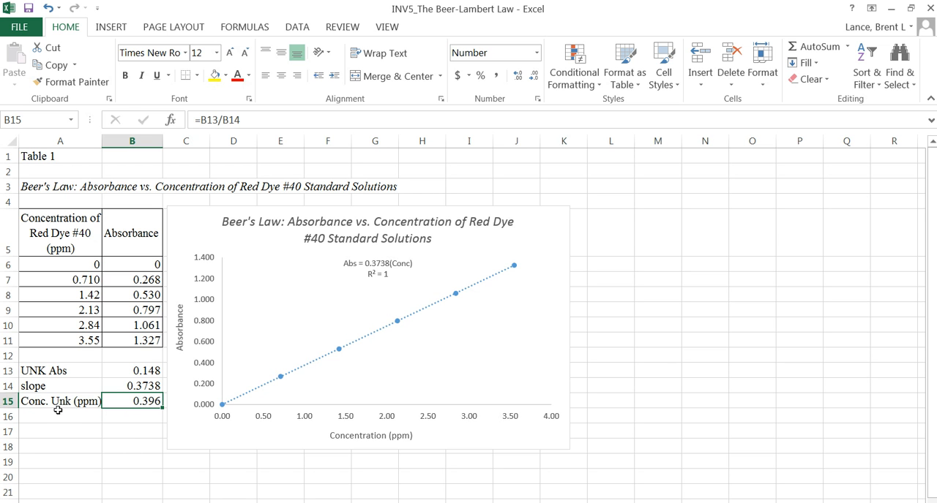
- Label cell A17 "Actual Conc (ppm)" and widen column A so the whole label fits
left_click(43, 430)
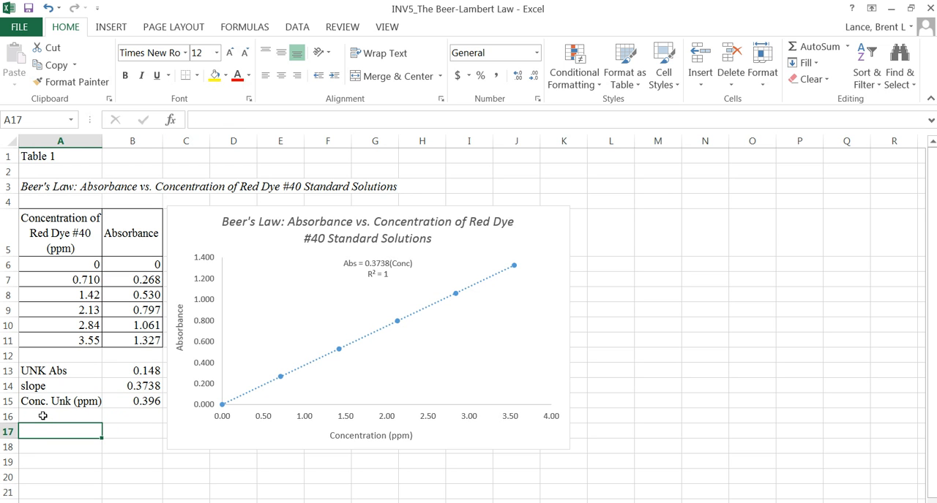
type("Actual")
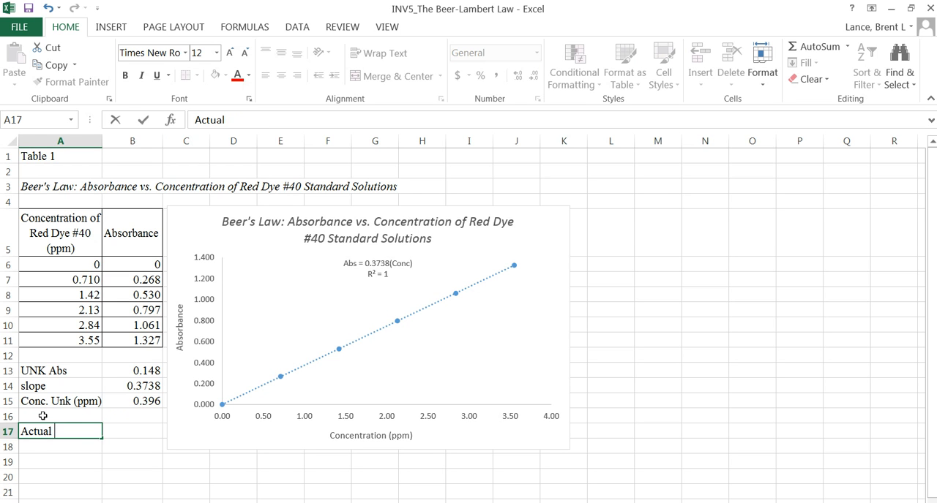
type(" Conc (ppm)")
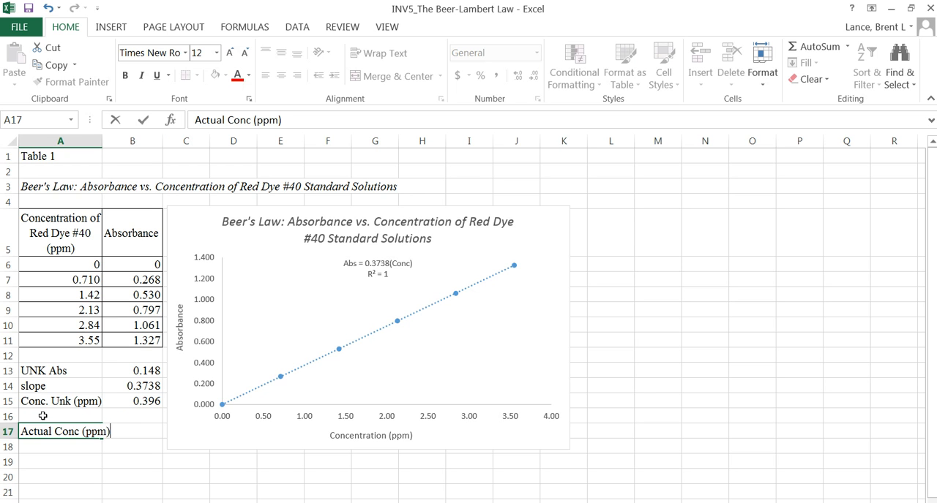
left_click(138, 442)
left_click(136, 433)
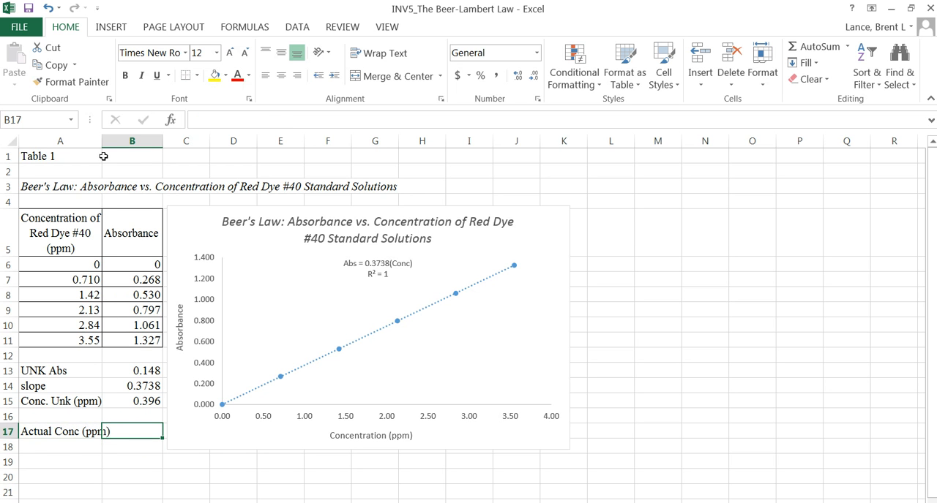
left_click_drag(102, 141, 114, 140)
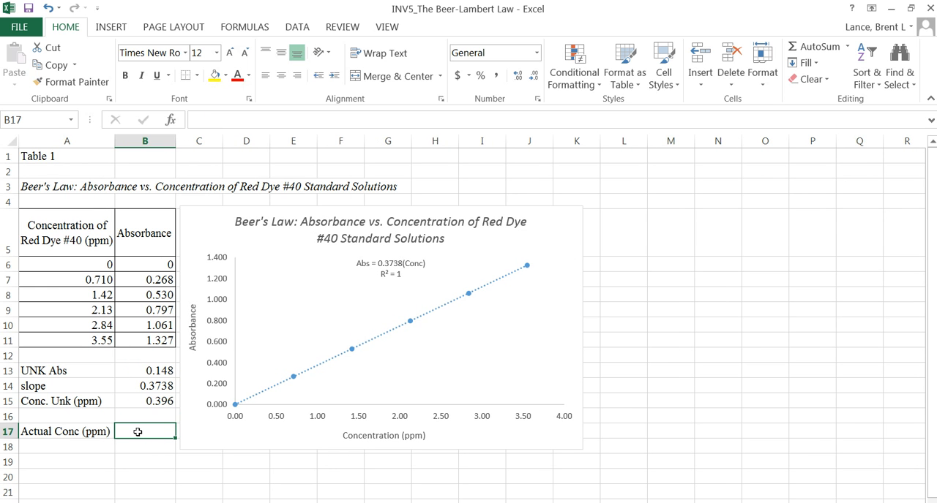
- Enter the actual concentration 0.405 in cell B17
type("0.4")
type("05")
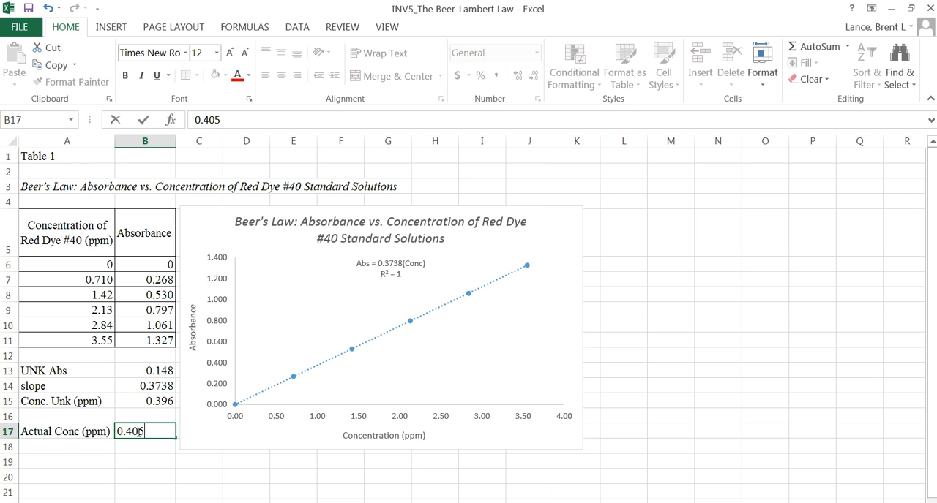
key("Return")
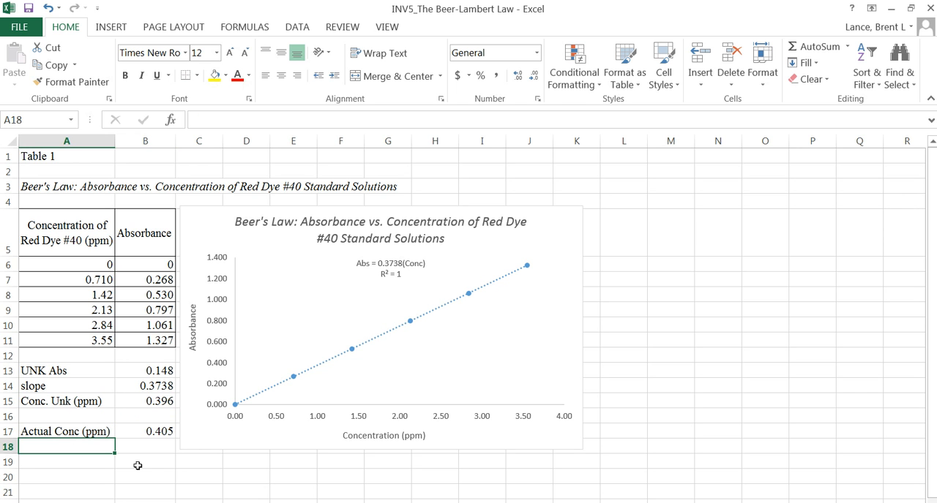
- Label cell A19 "% error ="
left_click(67, 462)
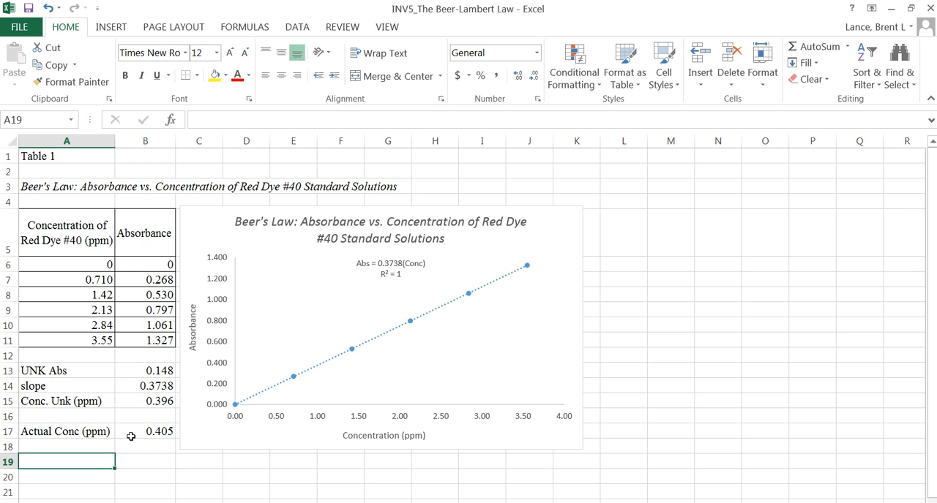
type("% error")
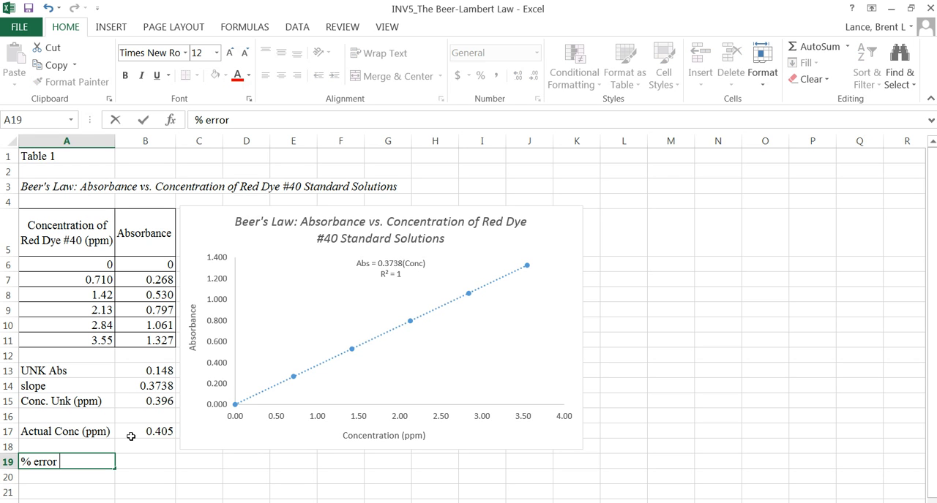
left_click(145, 457)
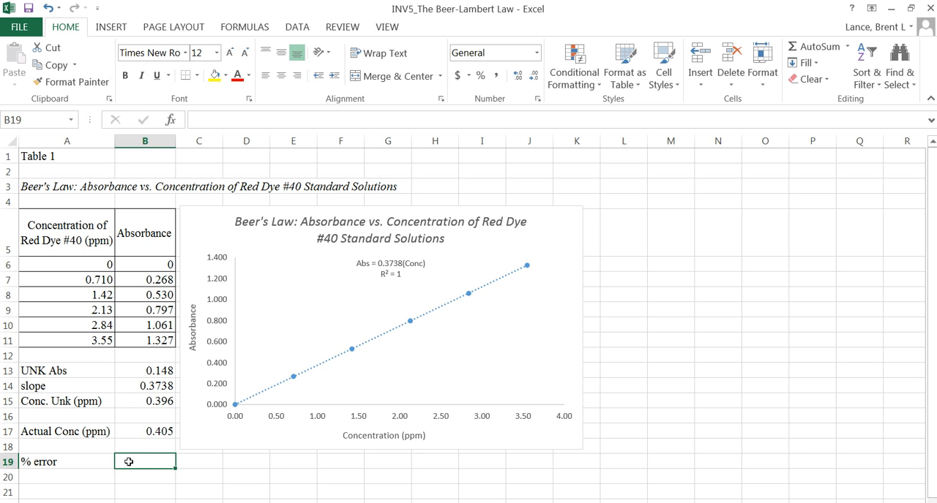
left_click(78, 465)
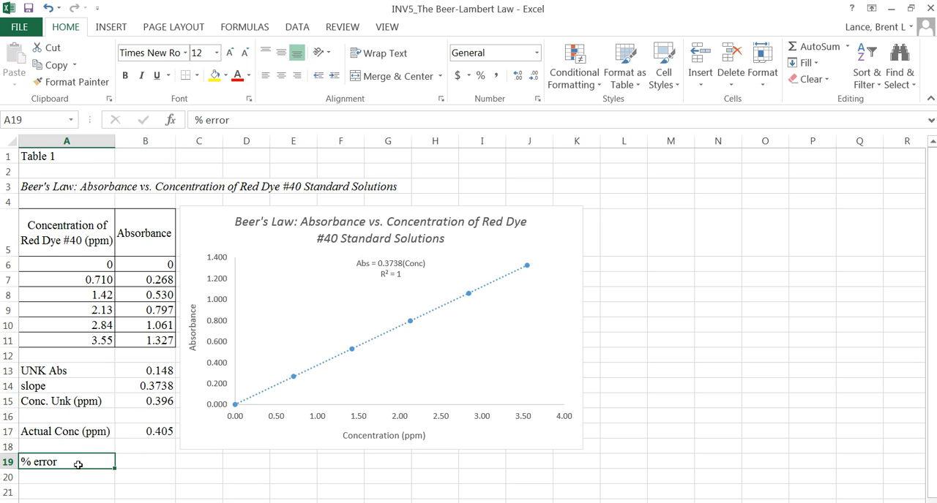
double_click(76, 461)
type("=")
left_click(152, 464)
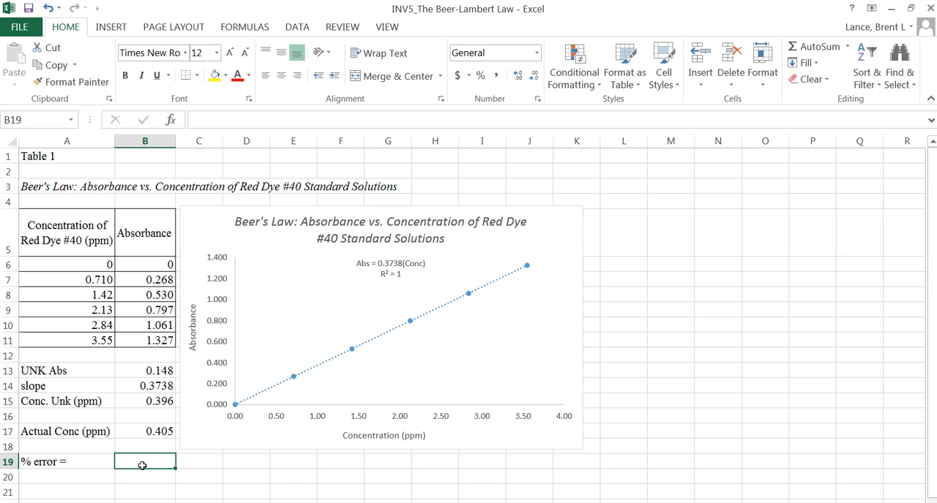
- Calculate the percent error in B19 with the formula =ABS(B17-B15)/B17*100
type("=")
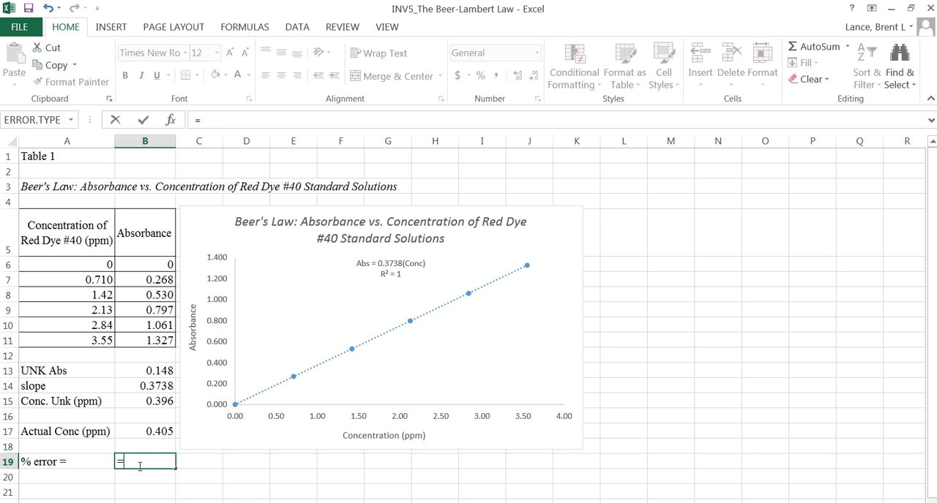
type("abs(")
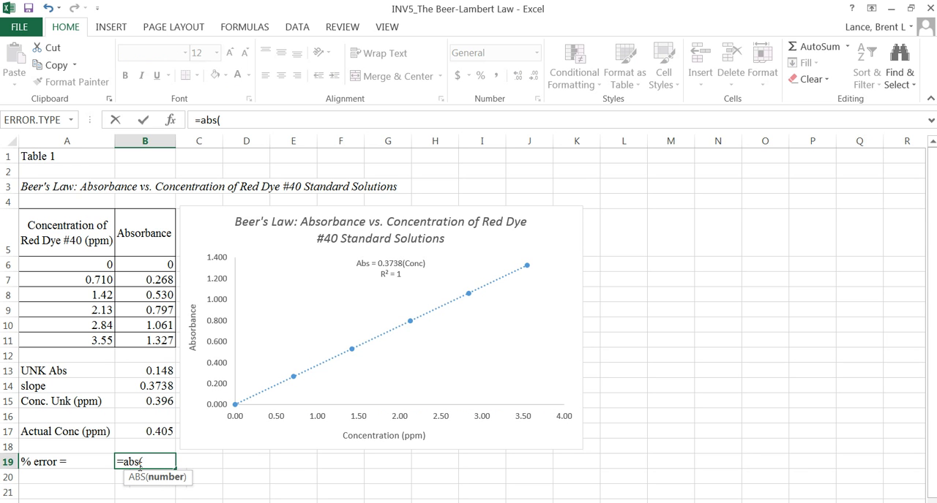
left_click(144, 431)
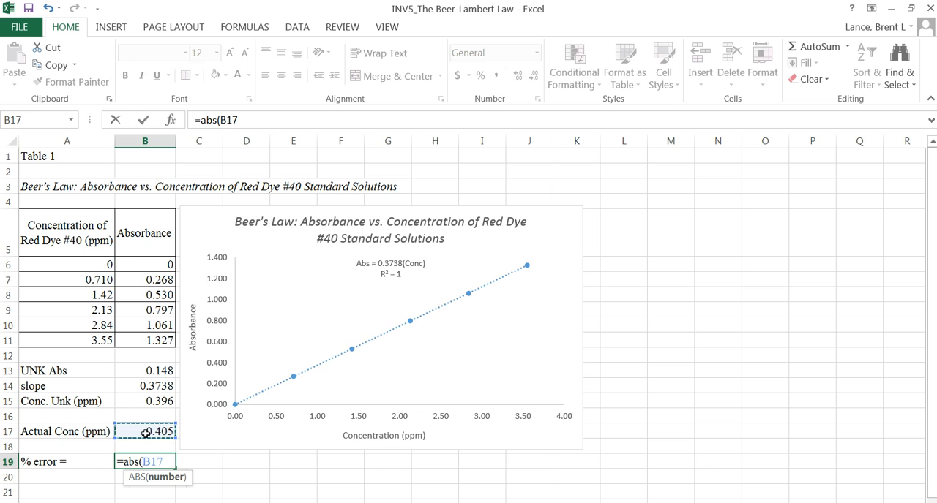
type("-")
left_click(139, 404)
type(")/")
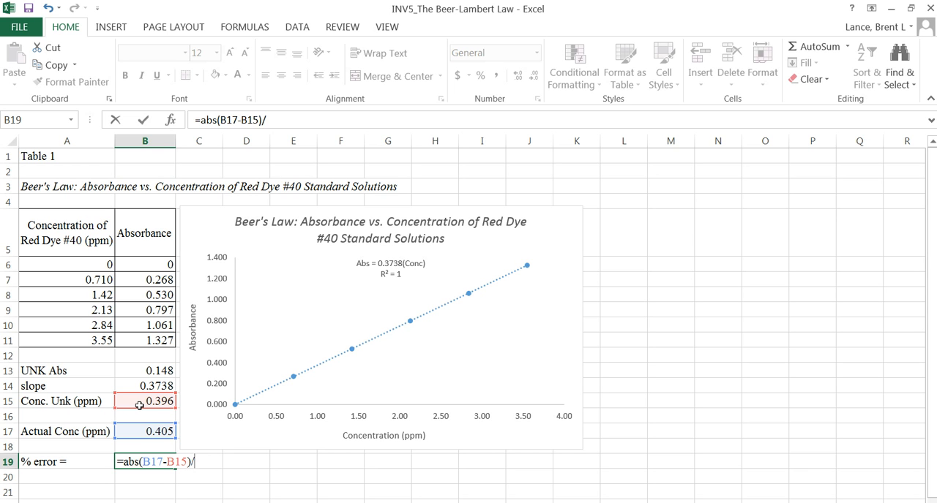
left_click(137, 431)
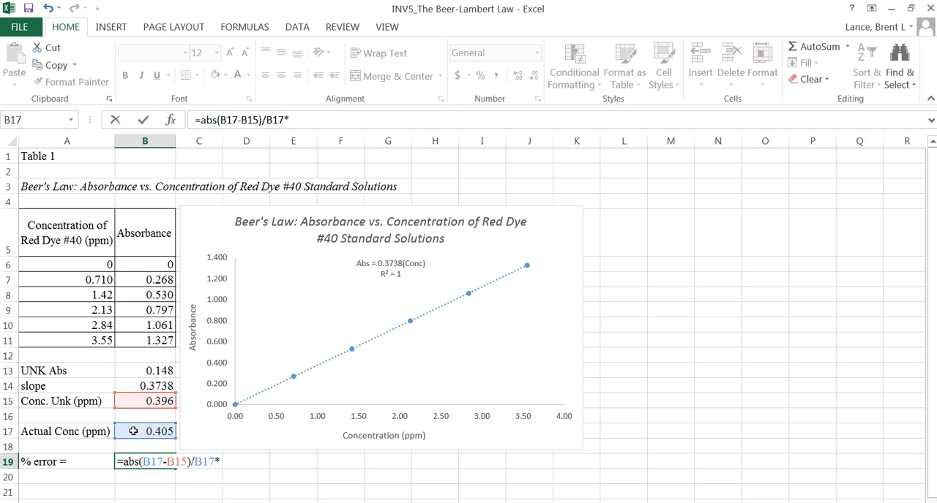
type("100")
key("Return")
left_click(153, 463)
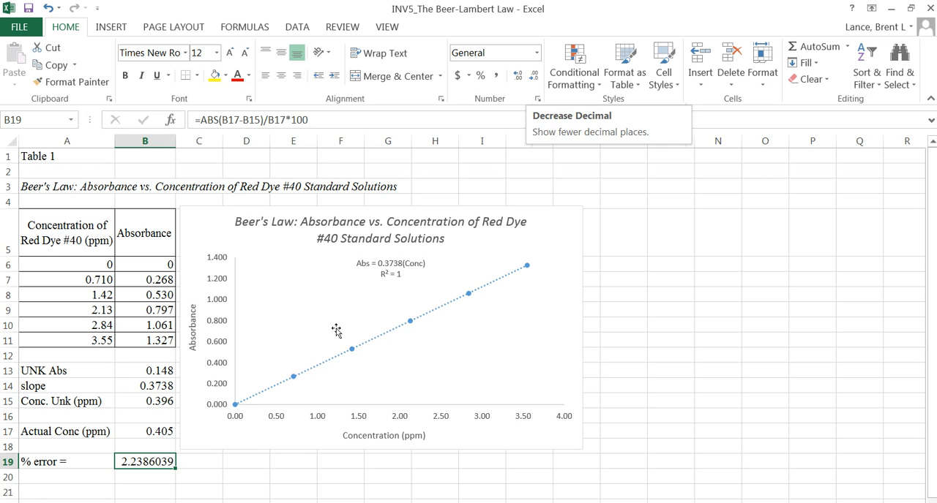
left_click(149, 432)
left_click(149, 403)
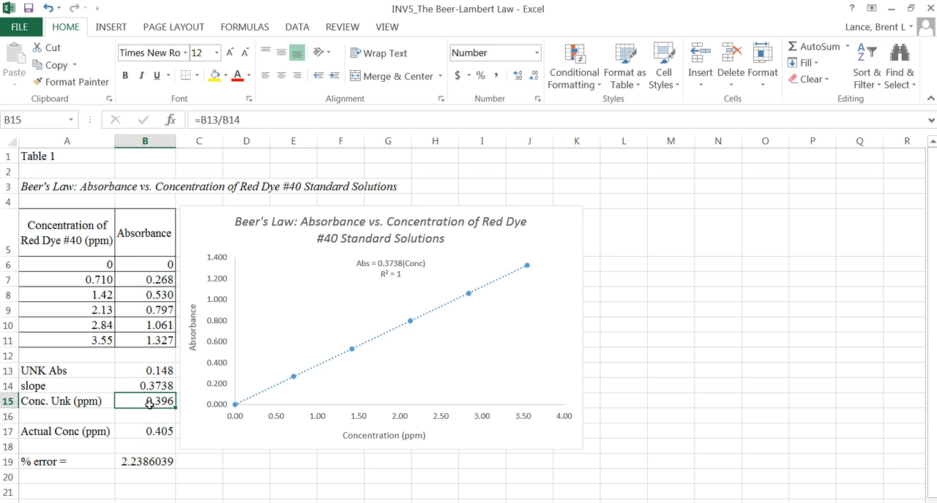
left_click(147, 431)
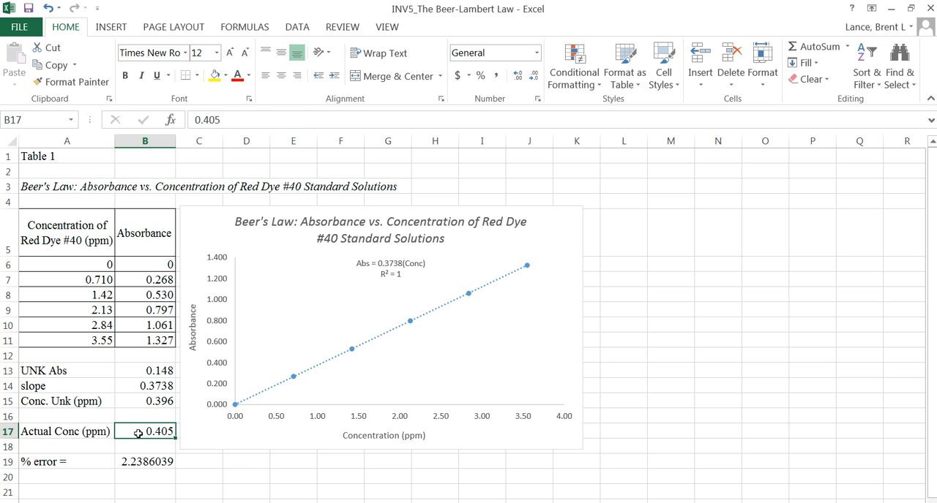
left_click(146, 462)
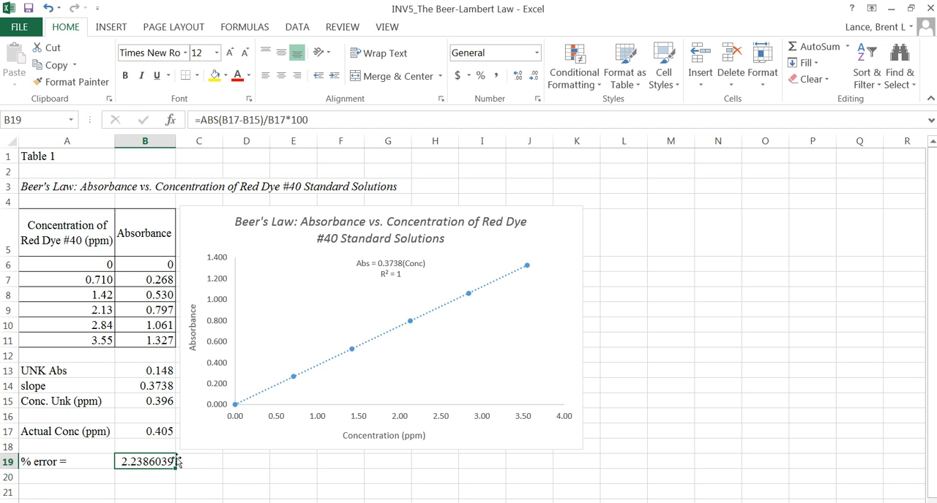
- Reduce the percent error in B19 to zero decimal places
left_click(533, 76)
left_click(534, 76)
left_click(533, 76)
left_click(533, 76)
left_click(533, 76)
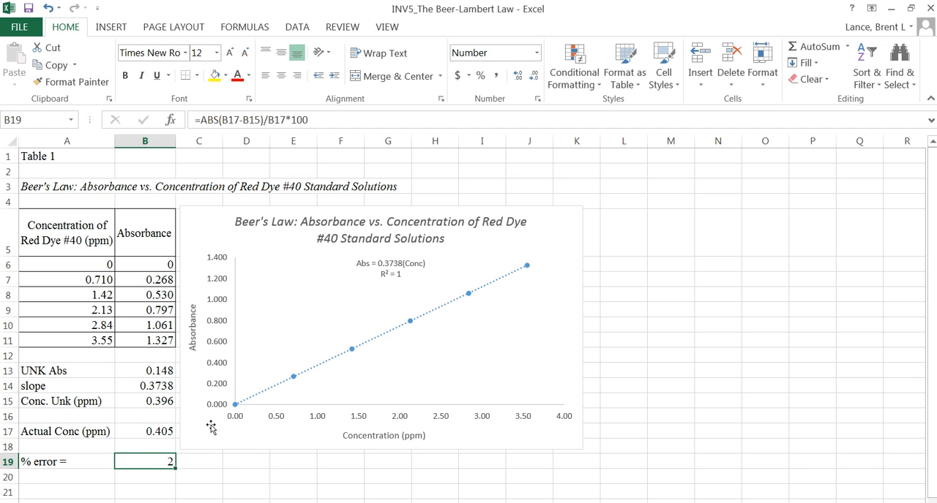
- Enter a % sign in cell C19, beside the percent error result
left_click(189, 458)
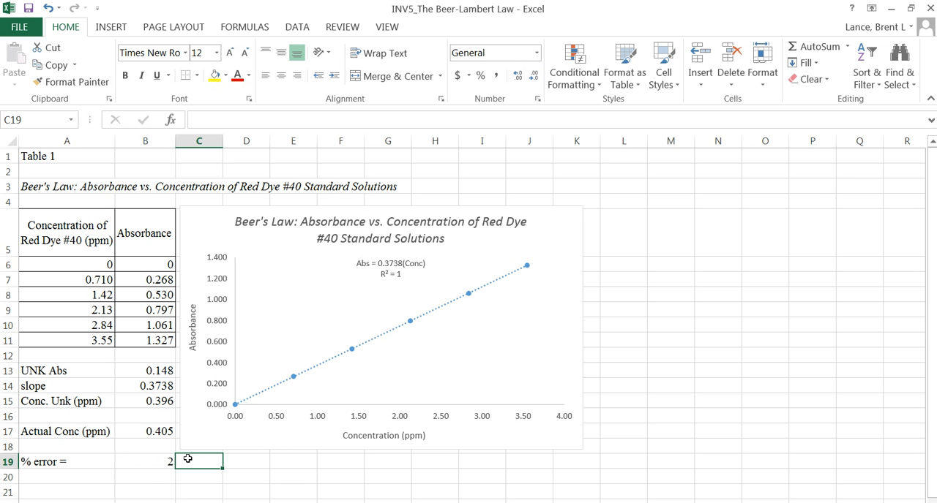
type("%")
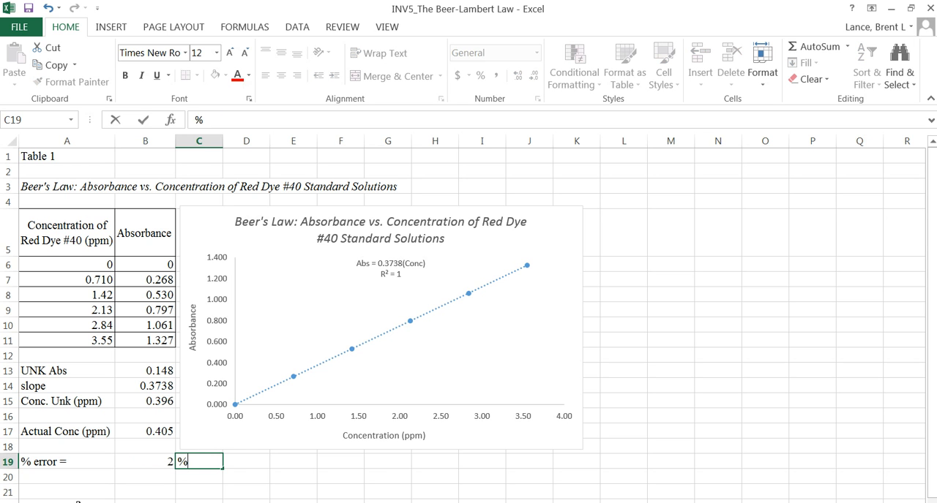
left_click(156, 480)
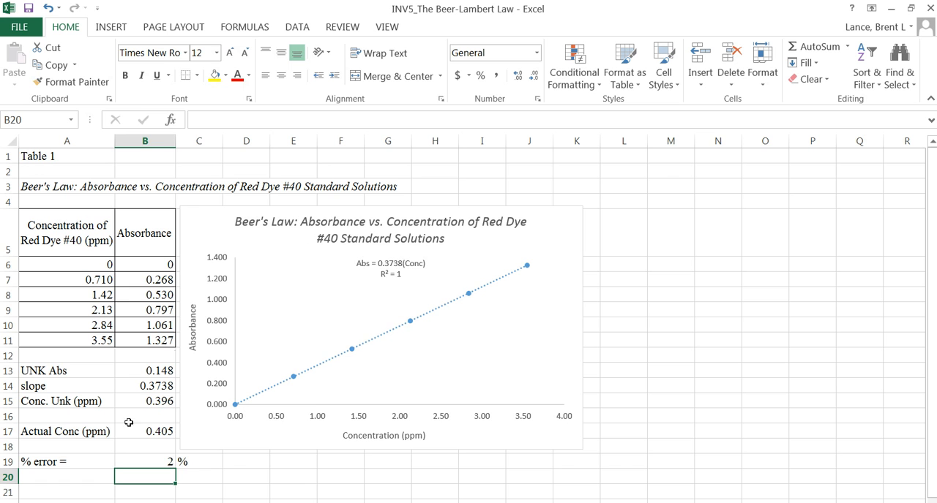
- Review the unknown's absorbance, slope, calculated concentration, actual concentration and percent error in B13 through B19, including the formulas
left_click(146, 371)
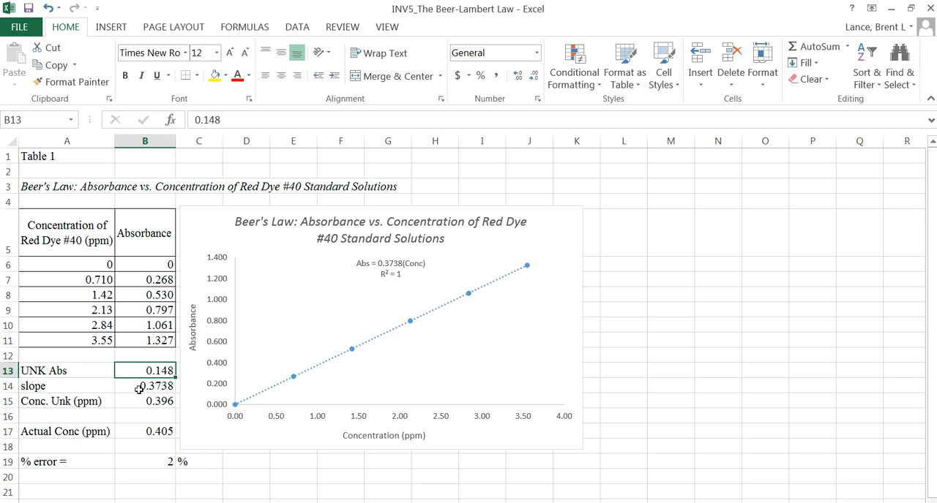
left_click(137, 390)
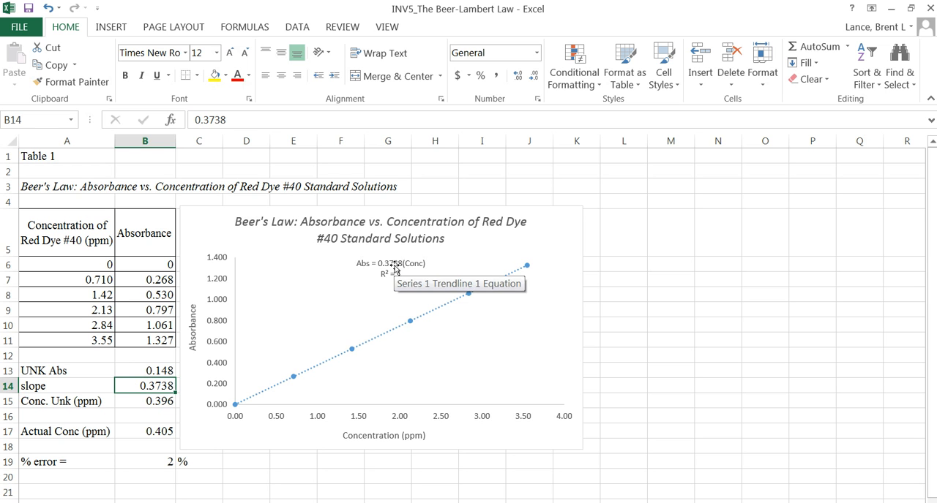
left_click(144, 404)
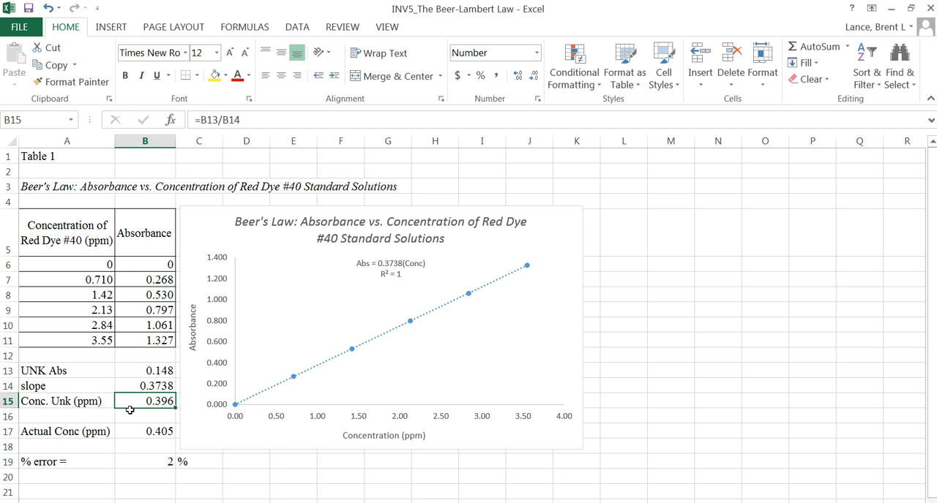
left_click(144, 434)
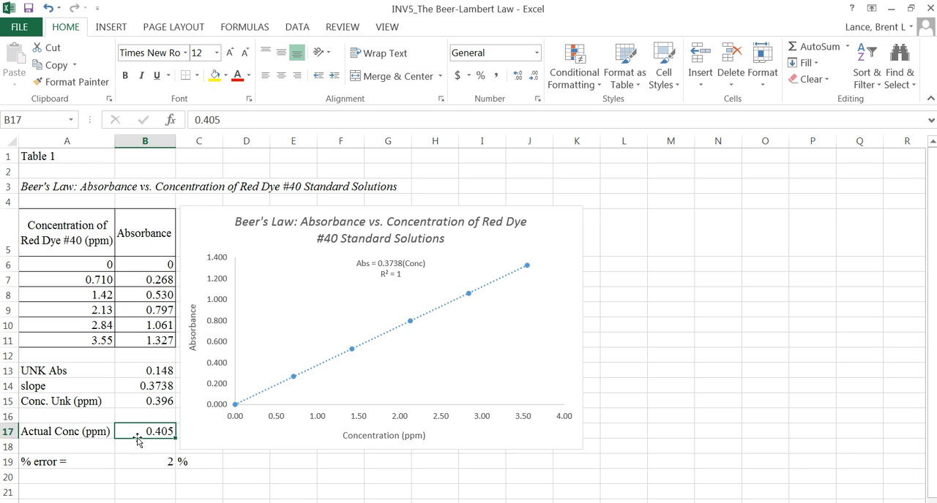
left_click(143, 459)
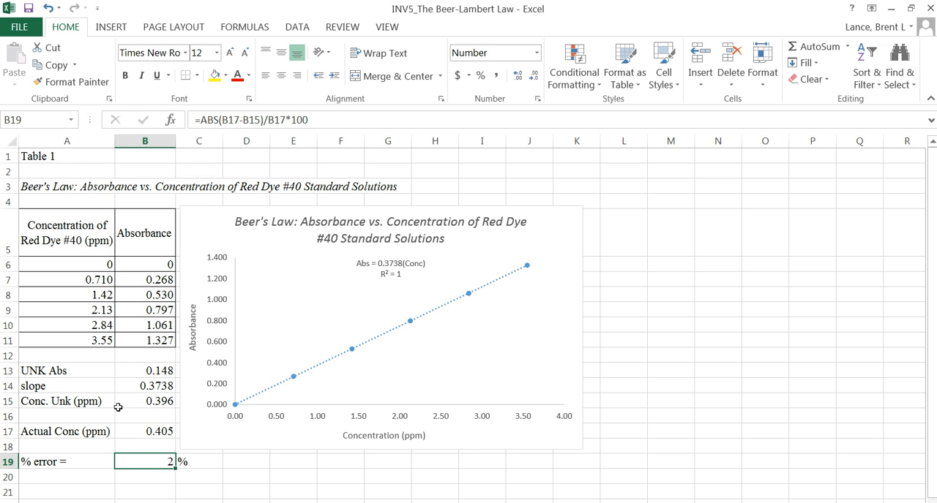
left_click(148, 401)
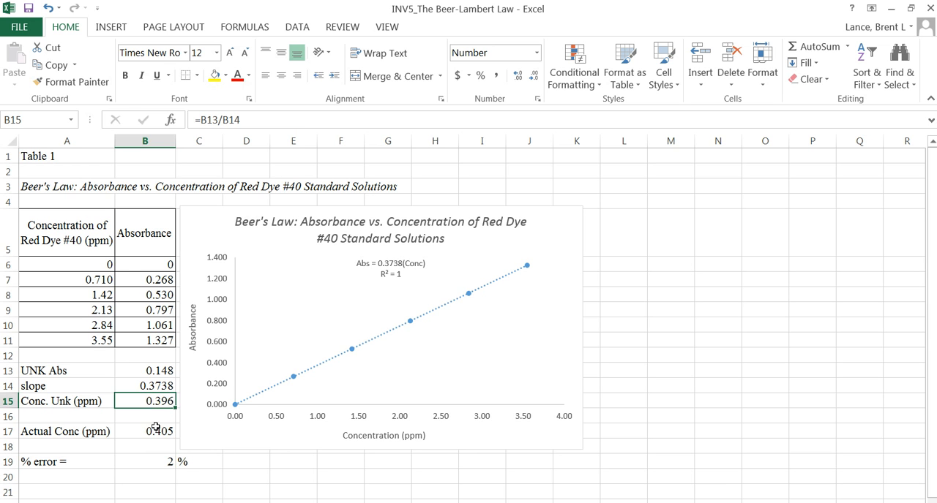
left_click(148, 431)
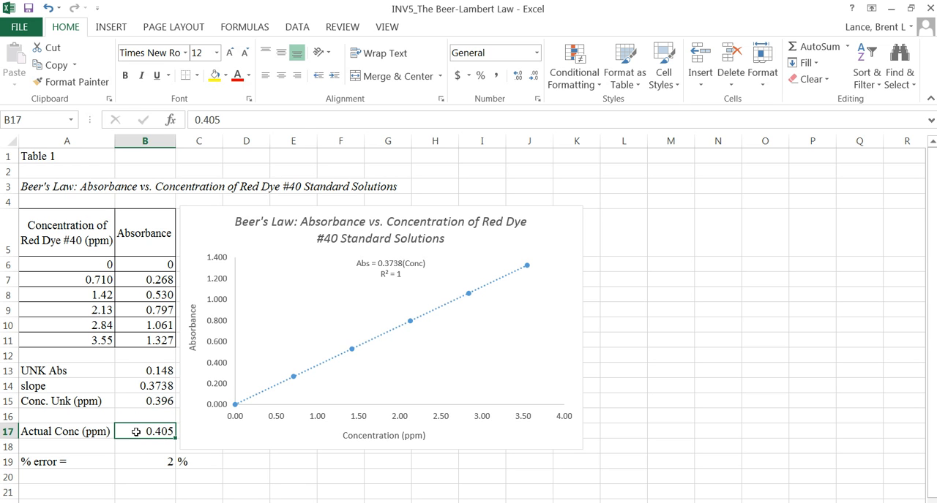
left_click(146, 461)
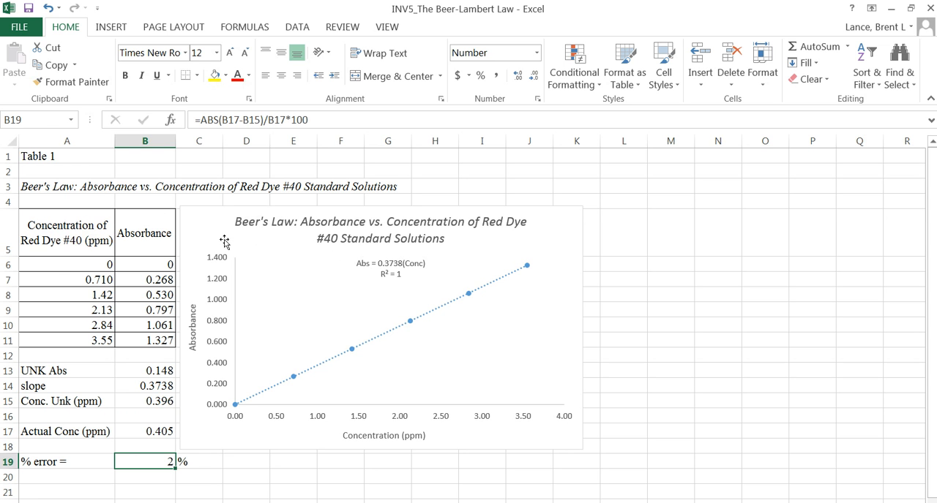
left_click(215, 213)
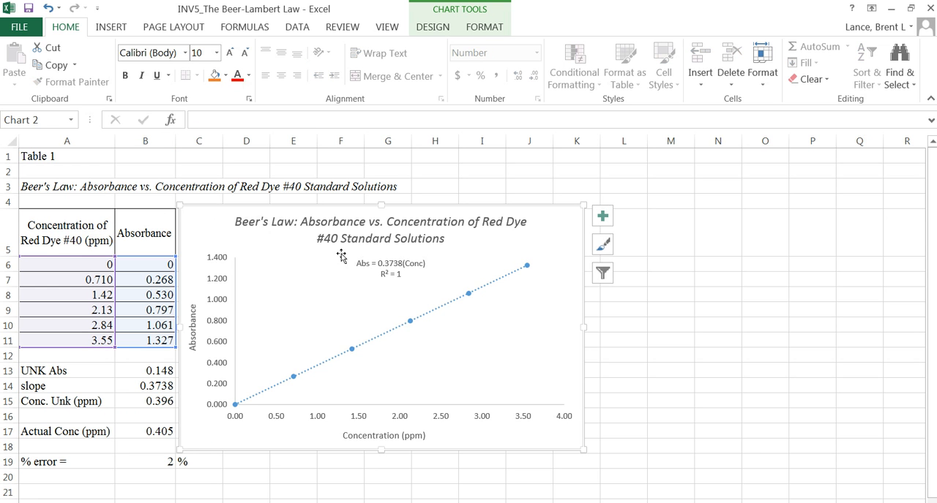
left_click(457, 186)
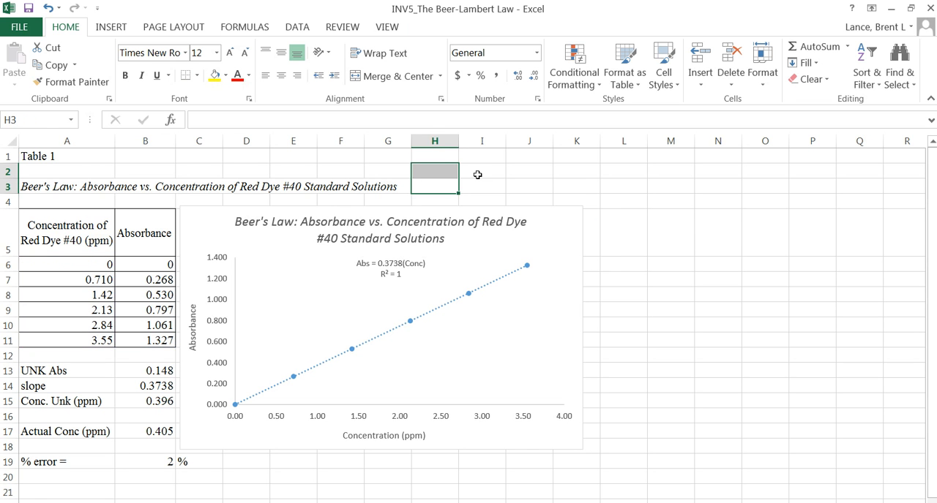
left_click(481, 174)
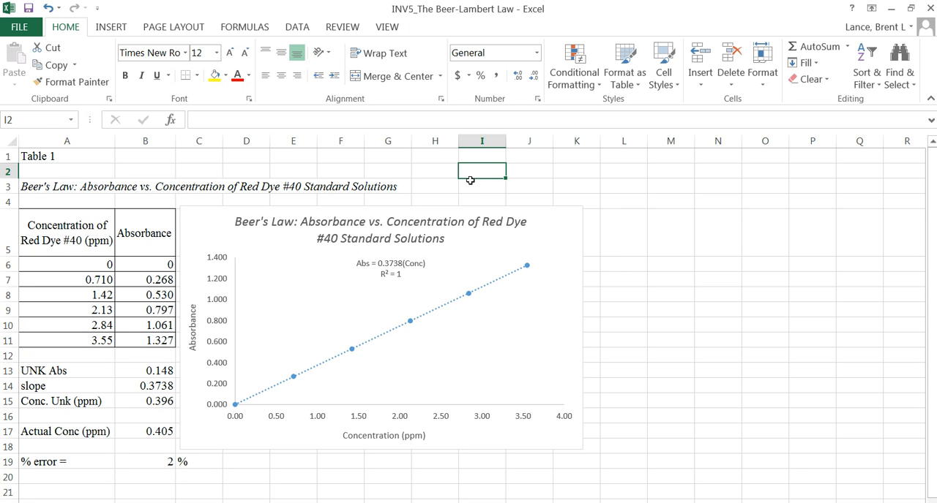